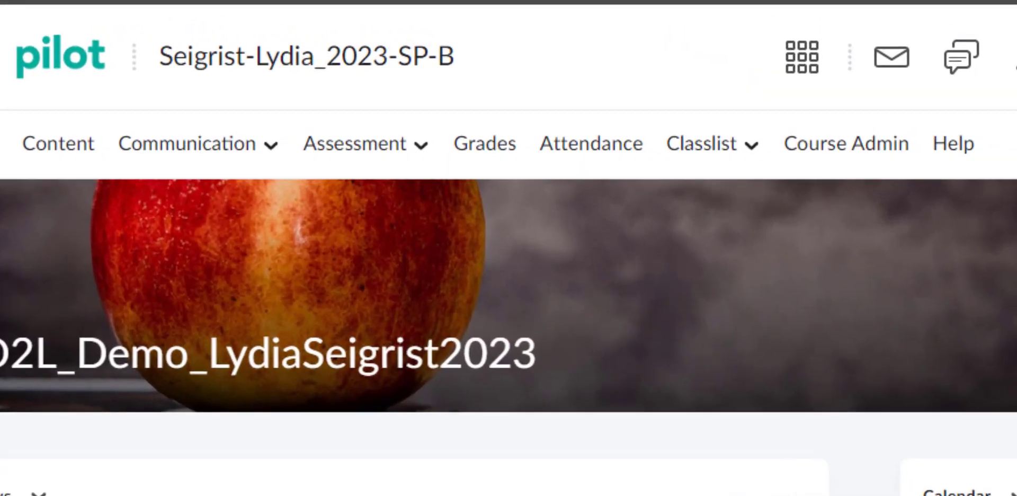
Step: Open the course's grade settings and save the Personal Display Options with Manage Grades as the default grades area
{"action": "left_click", "coordinate": [494, 156]}
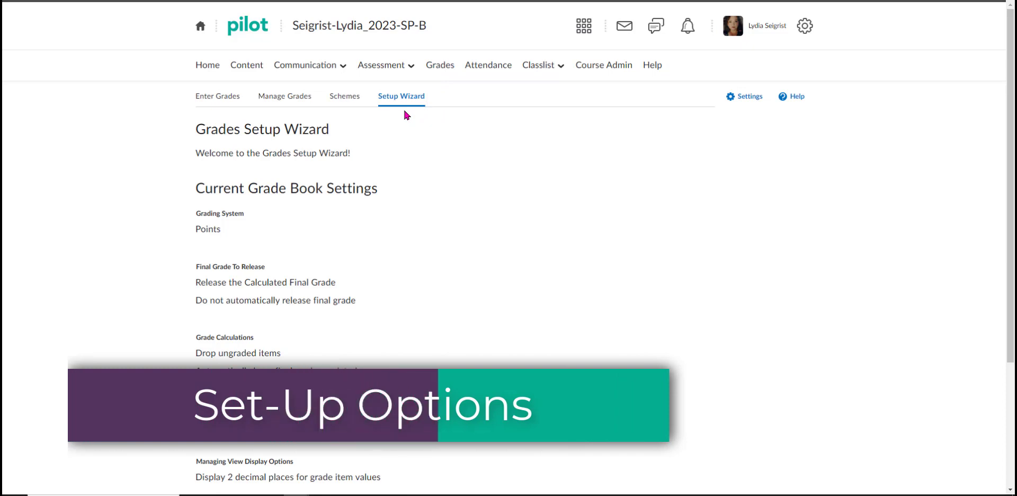
{"action": "left_click", "coordinate": [749, 97]}
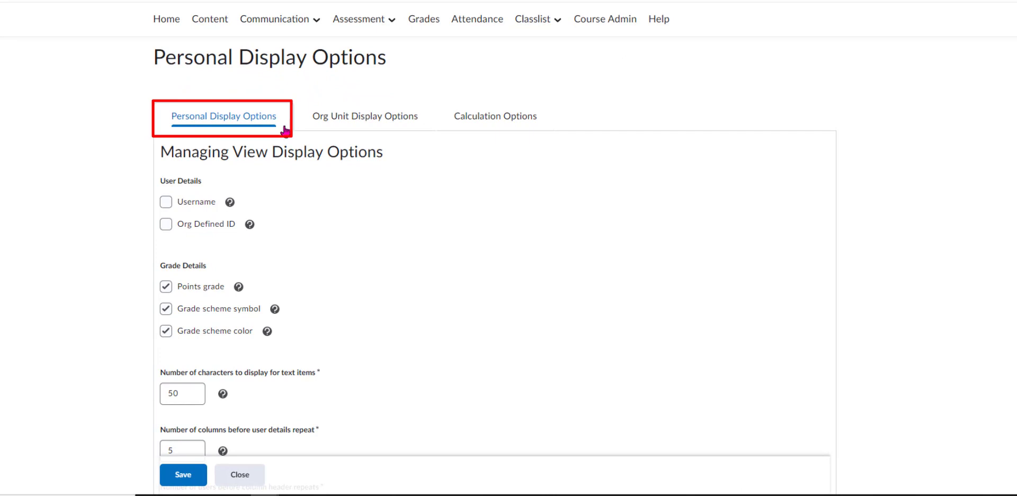
{"action": "scroll", "coordinate": [319, 262], "scroll_direction": "down", "scroll_amount": 2}
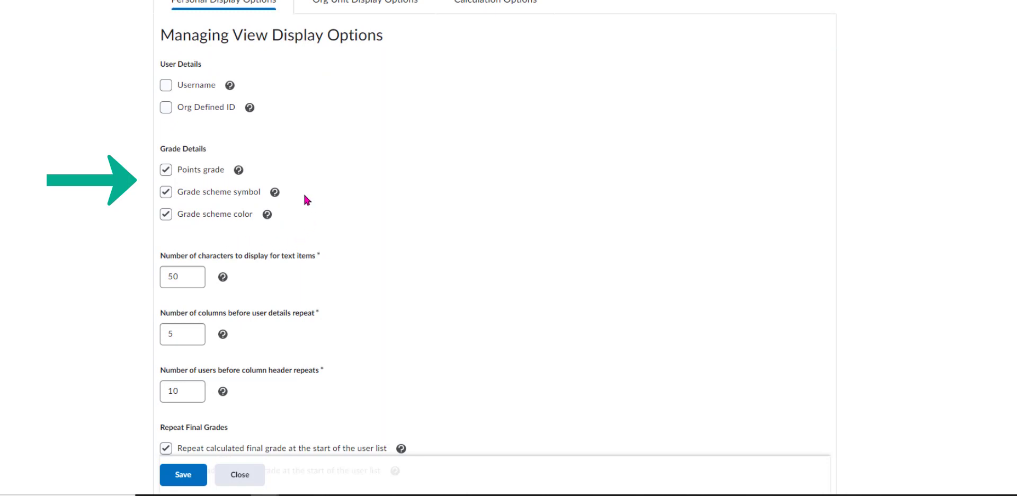
{"action": "scroll", "coordinate": [368, 209], "scroll_direction": "down", "scroll_amount": 3}
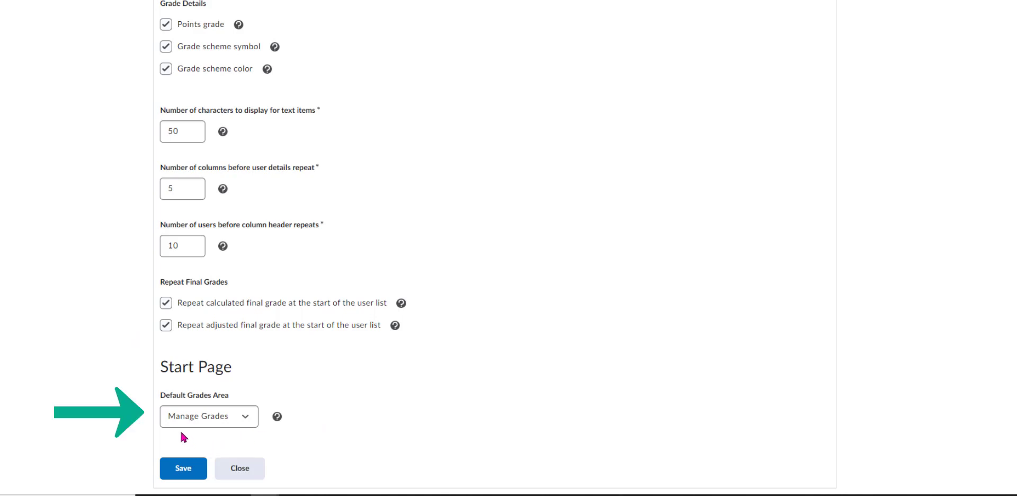
{"action": "left_click", "coordinate": [245, 416]}
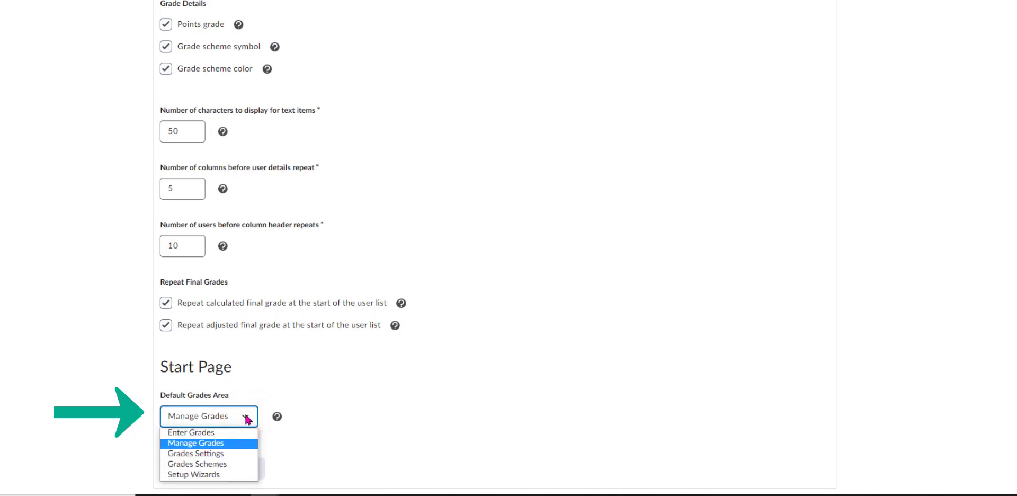
{"action": "left_click", "coordinate": [246, 418]}
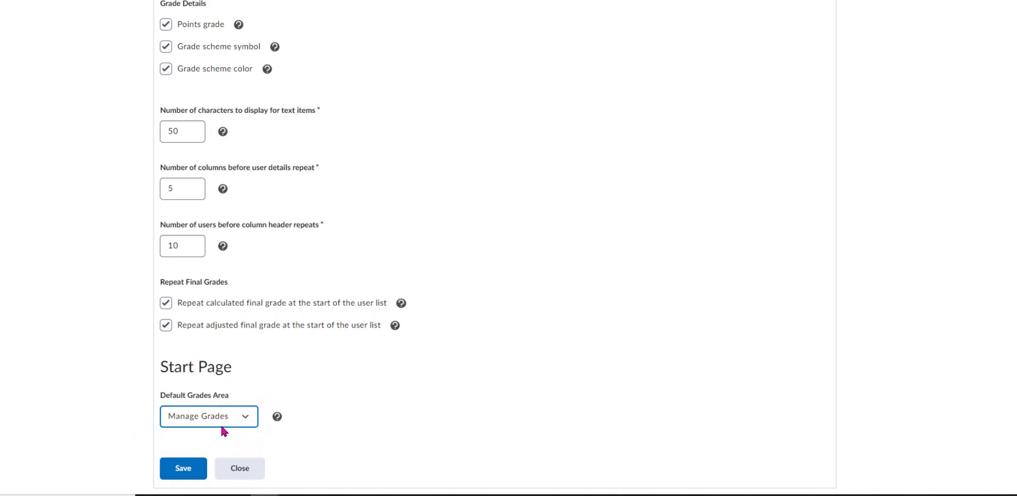
{"action": "left_click", "coordinate": [195, 469]}
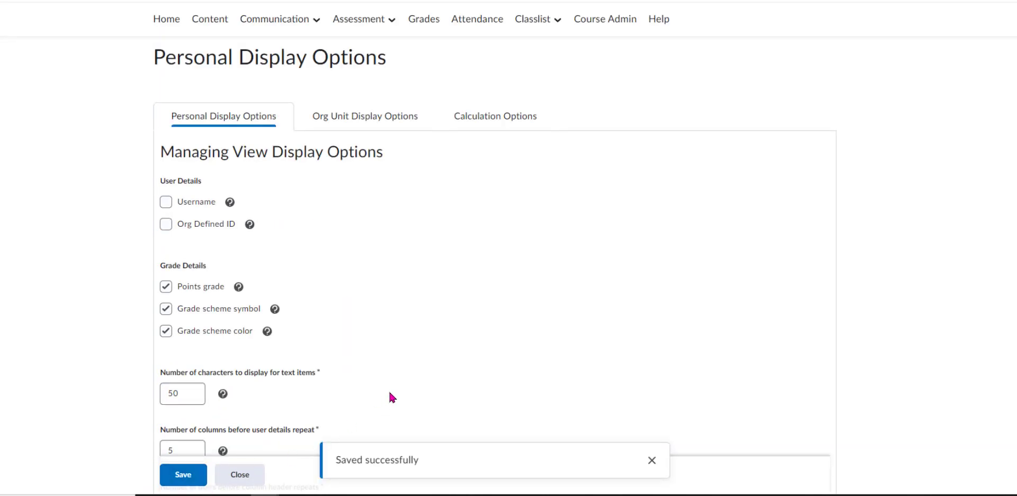
Step: Review the decimal, character and student view settings in the Org Unit Display Options and save them
{"action": "left_click", "coordinate": [403, 124]}
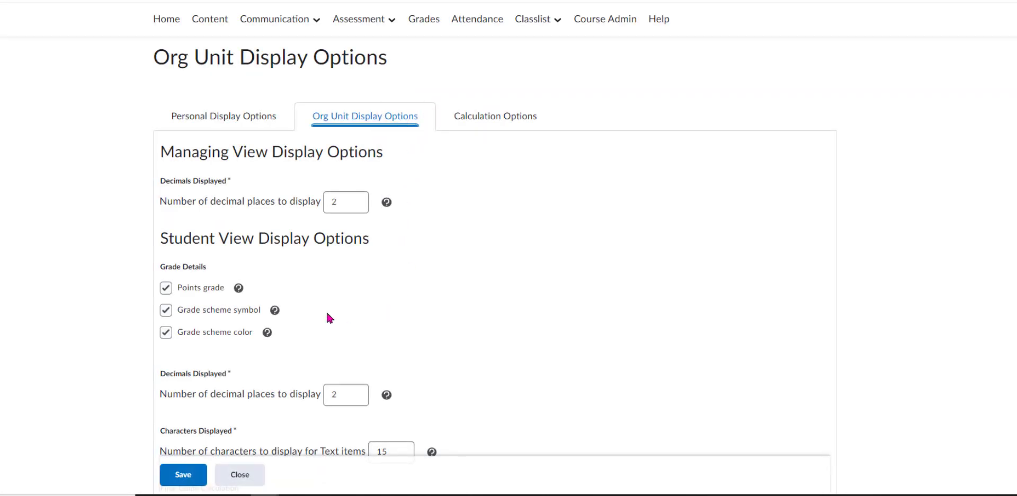
{"action": "scroll", "coordinate": [329, 317], "scroll_direction": "down", "scroll_amount": 2}
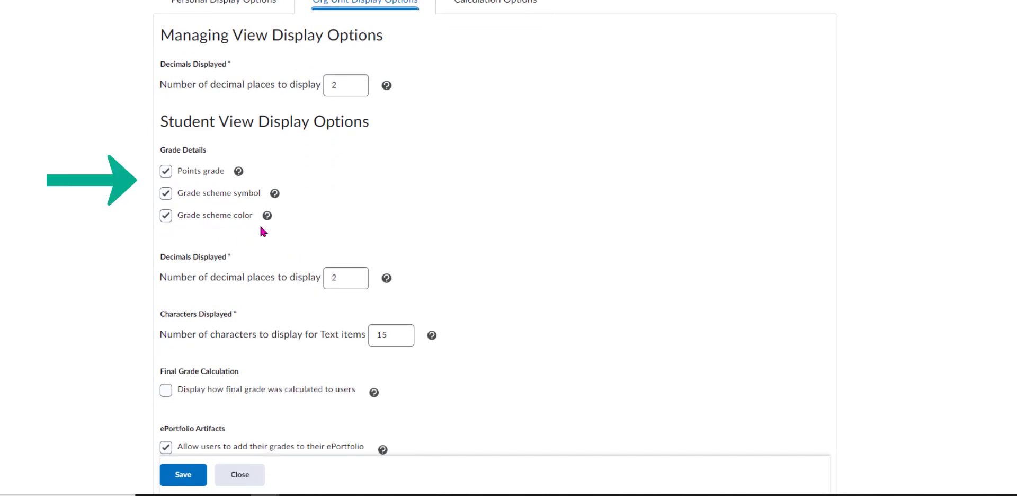
{"action": "scroll", "coordinate": [431, 225], "scroll_direction": "down", "scroll_amount": 1}
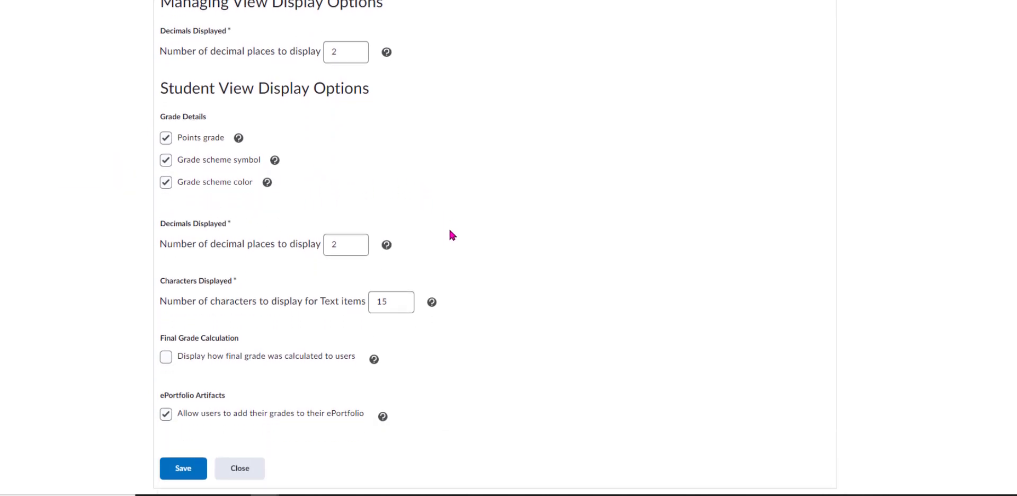
{"action": "left_click", "coordinate": [182, 465]}
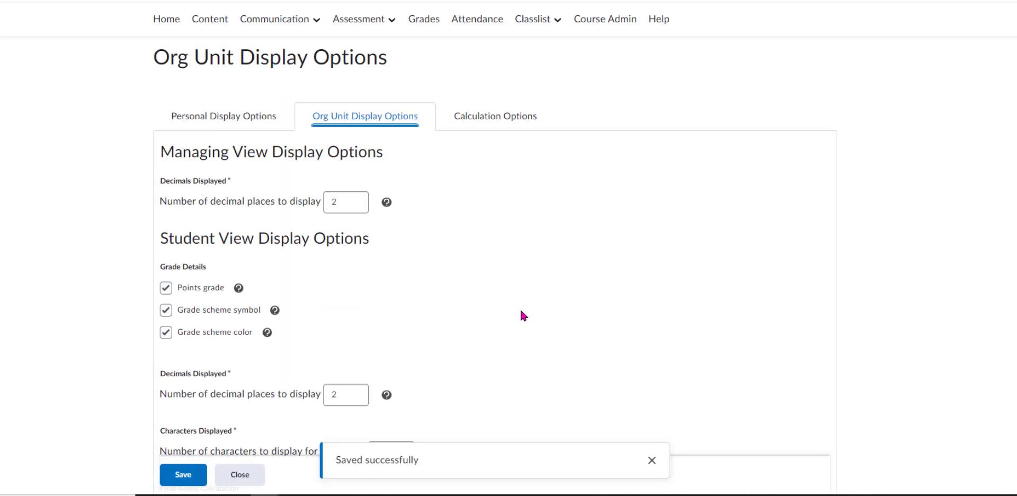
Step: Review the grading system, final grade release and ungraded item settings in the Calculation Options, and save them with confirmation
{"action": "left_click", "coordinate": [487, 122]}
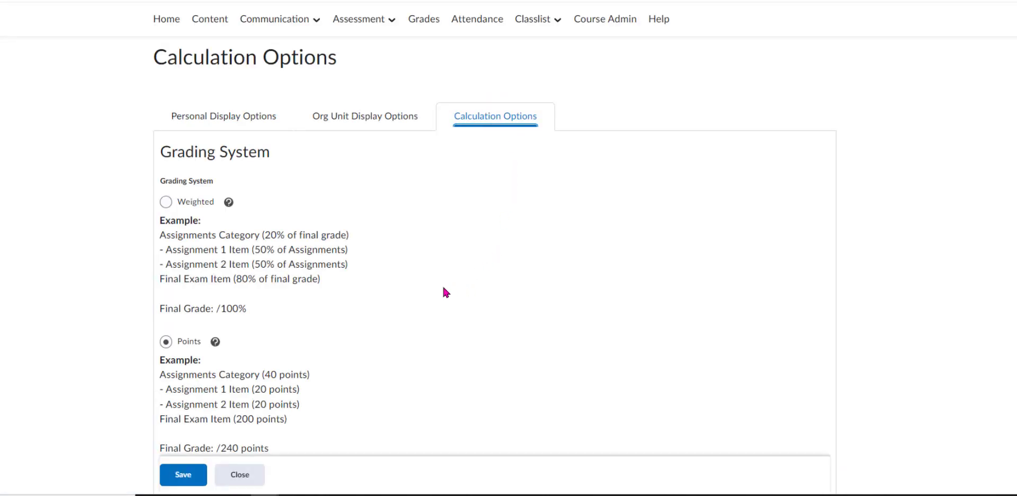
{"action": "scroll", "coordinate": [431, 287], "scroll_direction": "down", "scroll_amount": 2}
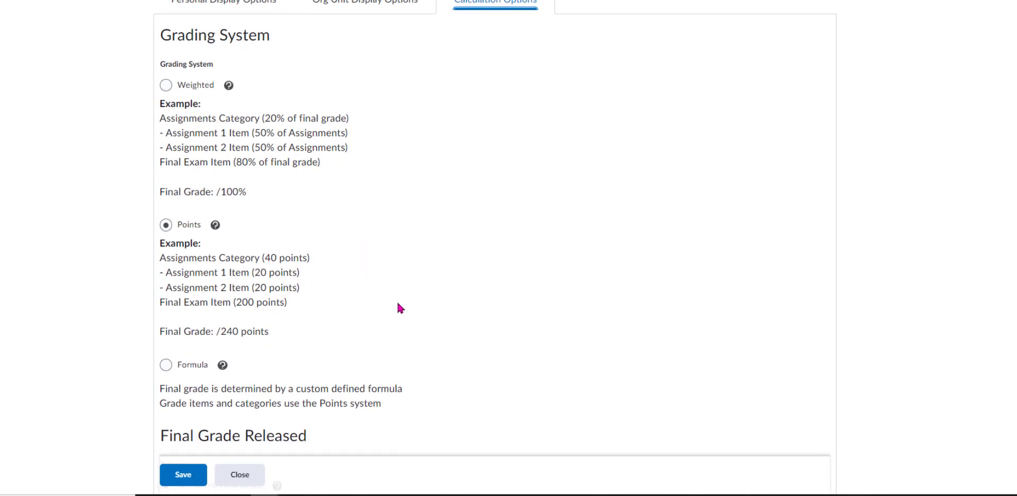
{"action": "scroll", "coordinate": [400, 307], "scroll_direction": "down", "scroll_amount": 6}
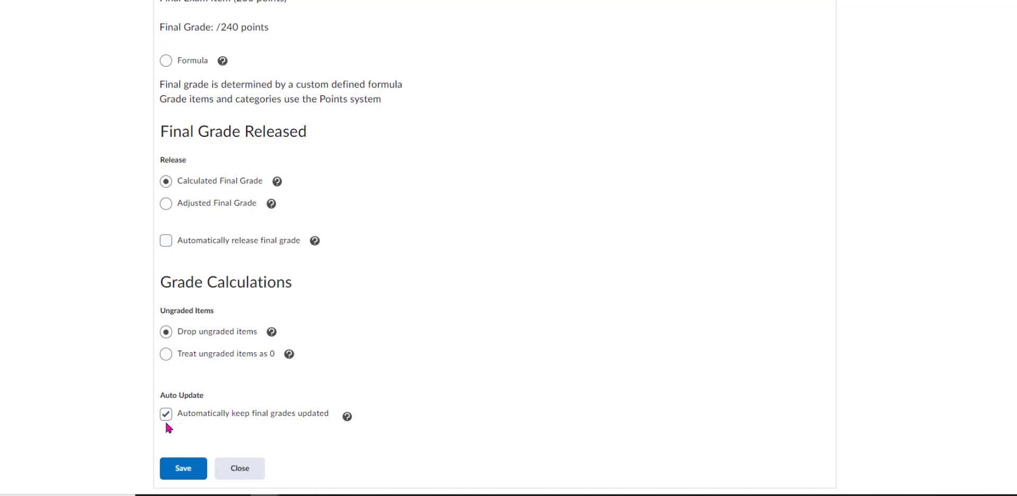
{"action": "left_click", "coordinate": [180, 468]}
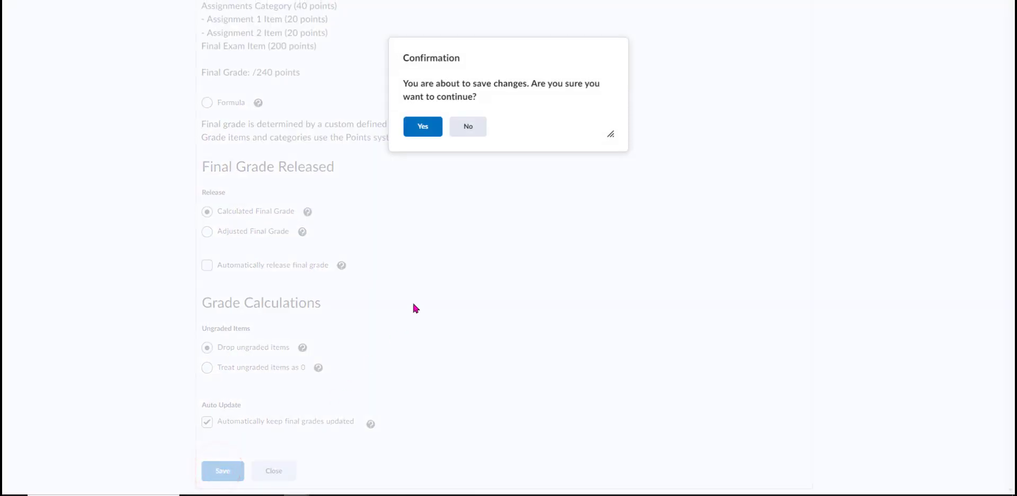
{"action": "left_click", "coordinate": [421, 127]}
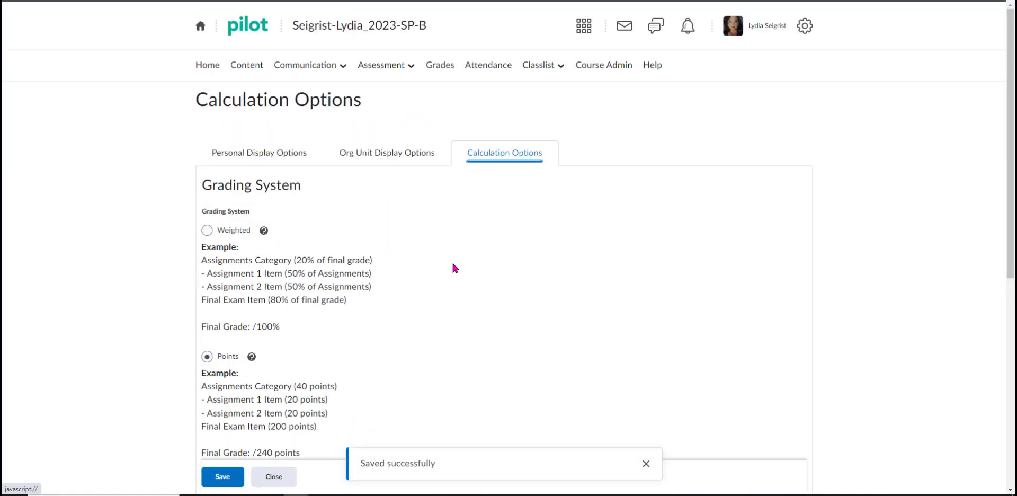
{"action": "left_click", "coordinate": [233, 476]}
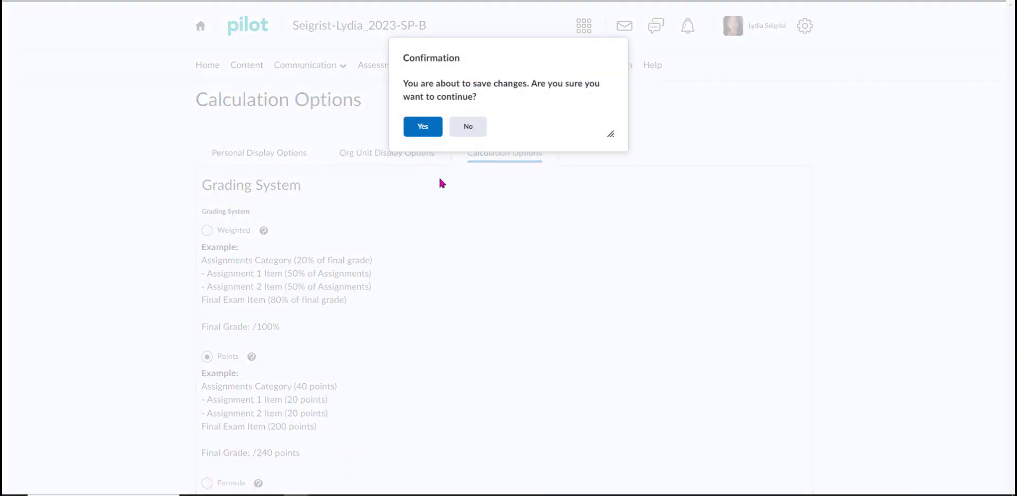
{"action": "left_click", "coordinate": [434, 129]}
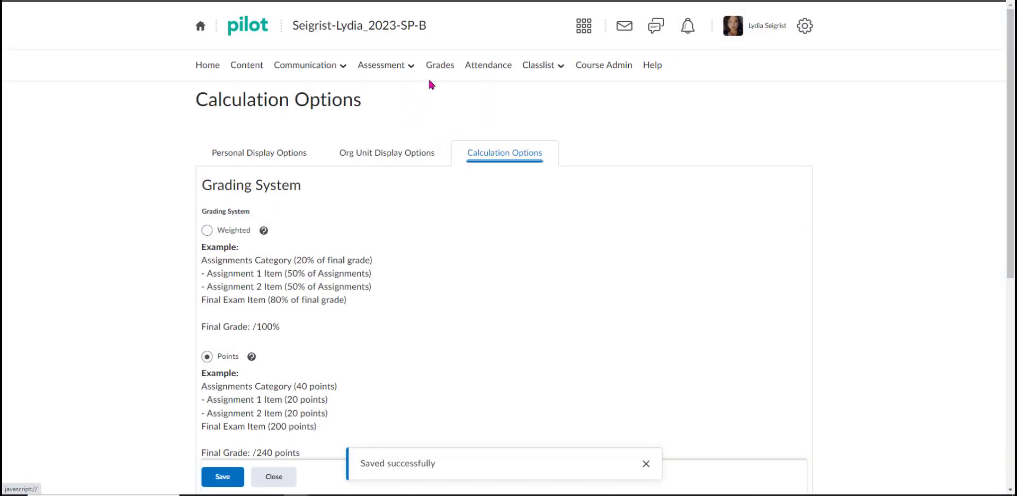
Step: Return to the grade book's Manage Grades area and create a category named WEEK 1, continuing to another new category
{"action": "left_click", "coordinate": [439, 71]}
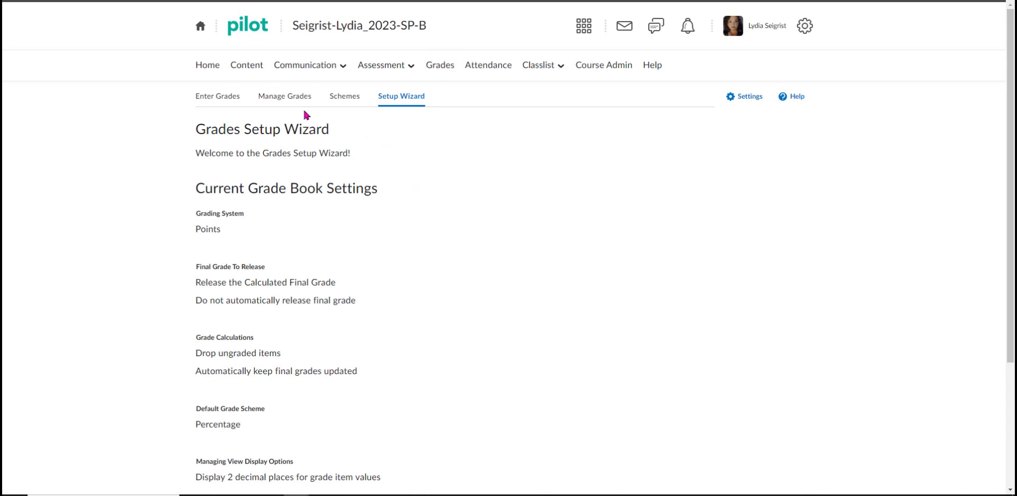
{"action": "left_click", "coordinate": [285, 101]}
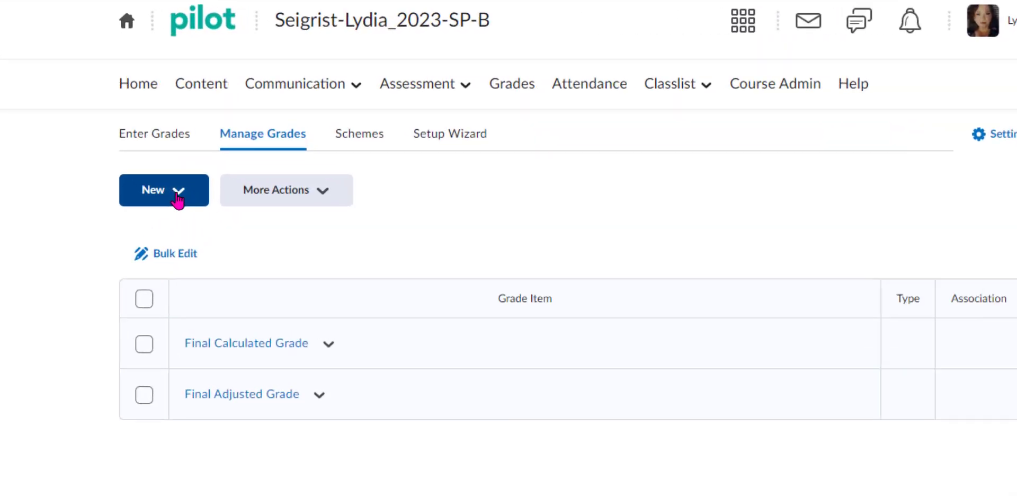
{"action": "left_click", "coordinate": [170, 206]}
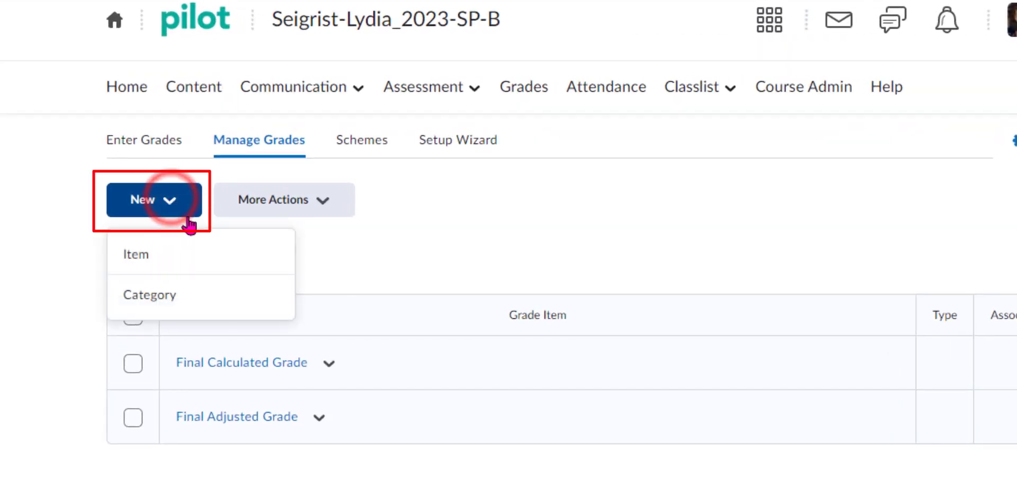
{"action": "left_click", "coordinate": [244, 296]}
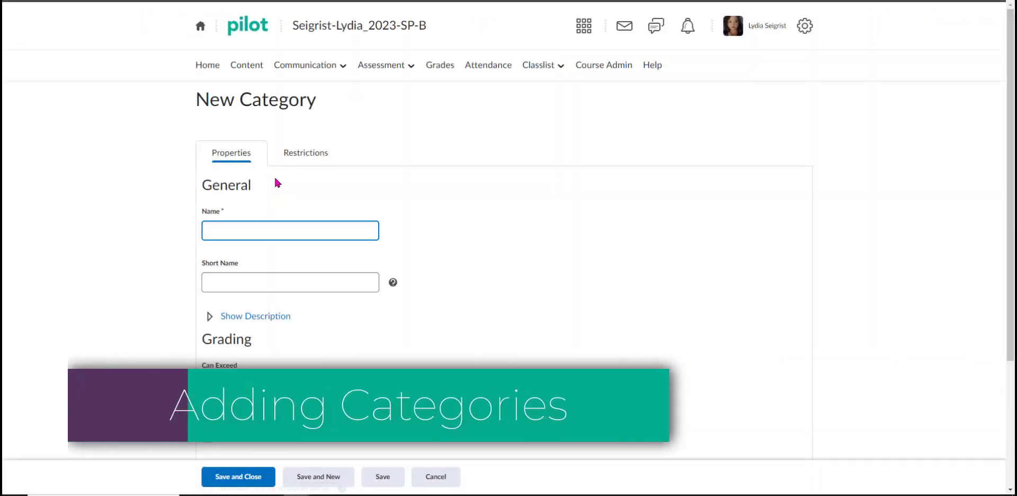
{"action": "type", "text": "w"}
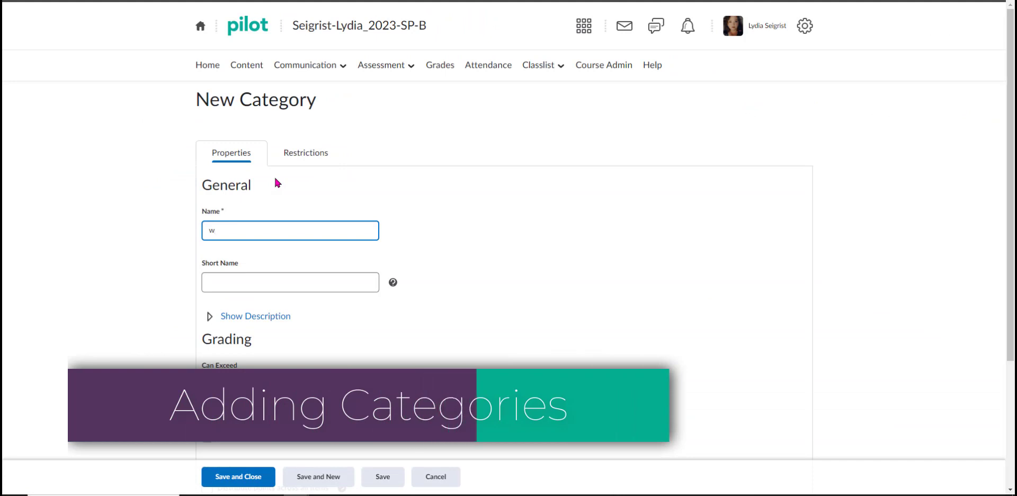
{"action": "key", "text": "BackSpace"}
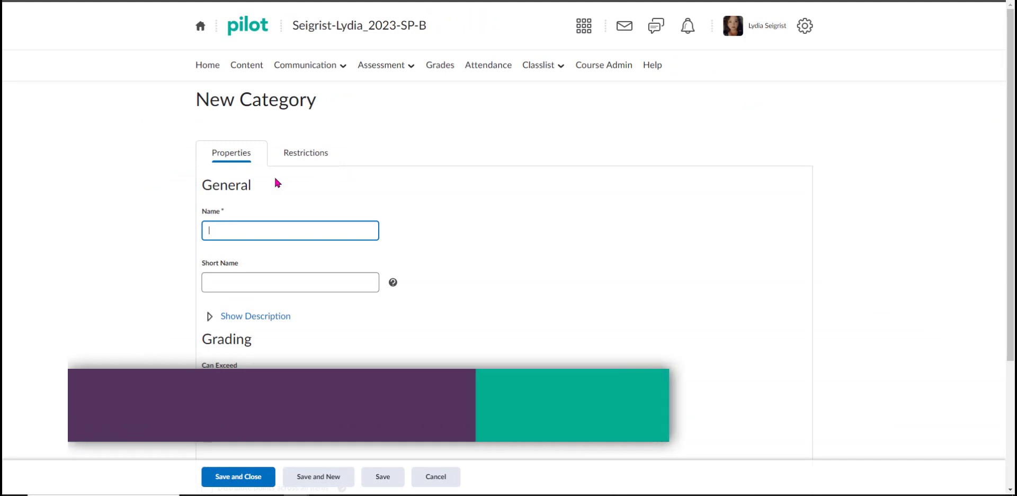
{"action": "type", "text": "WEEK"}
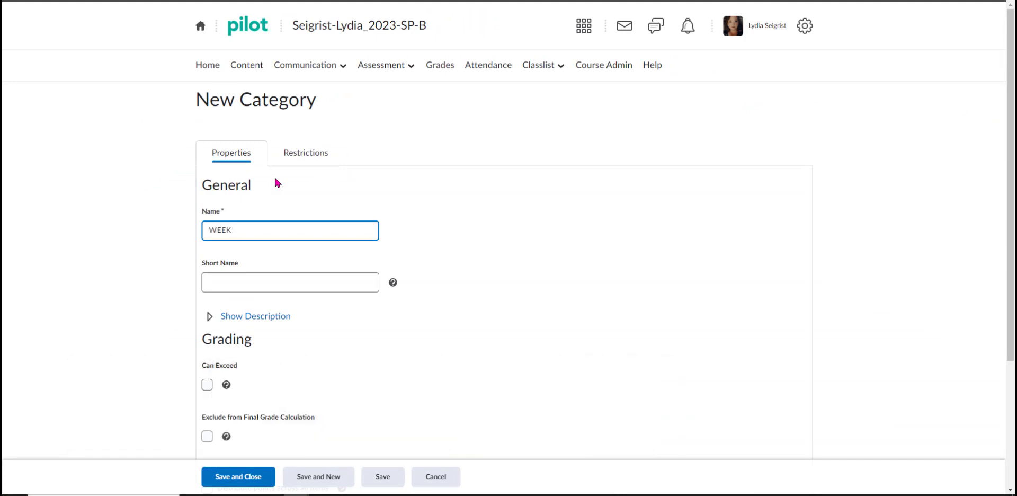
{"action": "type", "text": " 1"}
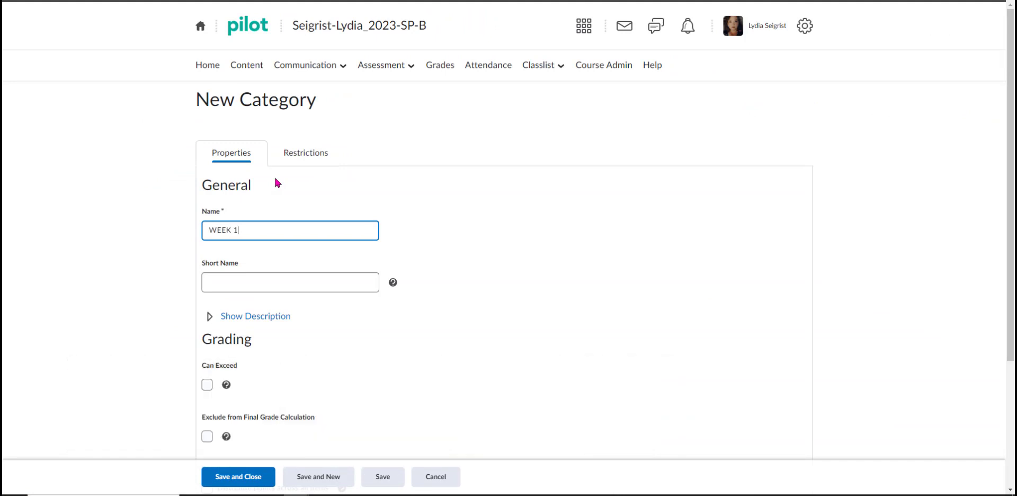
{"action": "left_click", "coordinate": [325, 472]}
{"action": "left_click", "coordinate": [318, 479]}
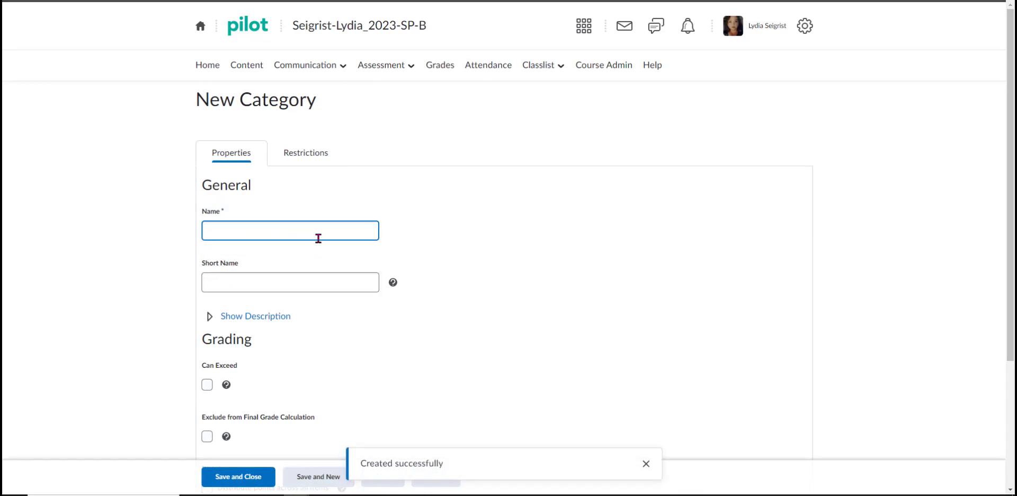
Step: Create two more grade categories named WEEK 2 and WEEK 3, continuing to a new blank category
{"action": "left_click", "coordinate": [320, 231]}
{"action": "type", "text": "WEEK 2"}
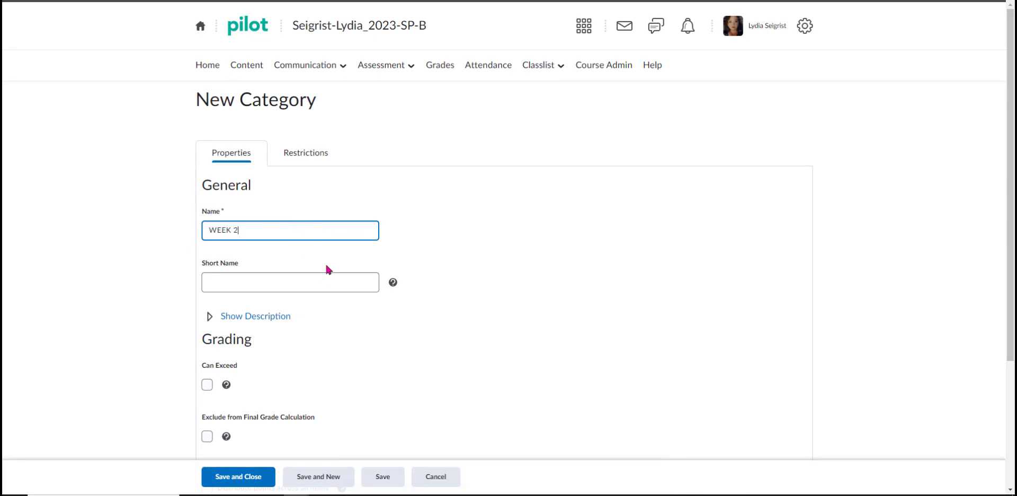
{"action": "left_click", "coordinate": [337, 477]}
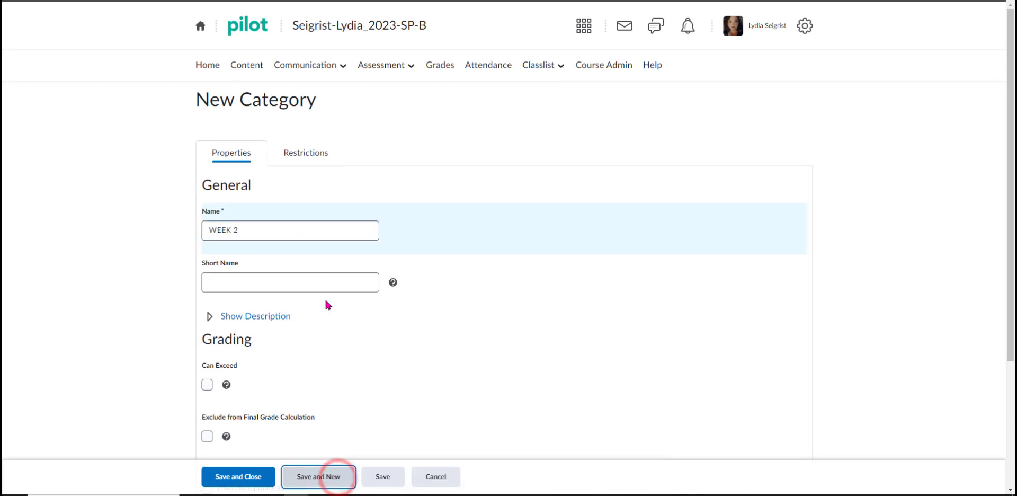
{"action": "left_click", "coordinate": [320, 230]}
{"action": "type", "text": "WEEK 3"}
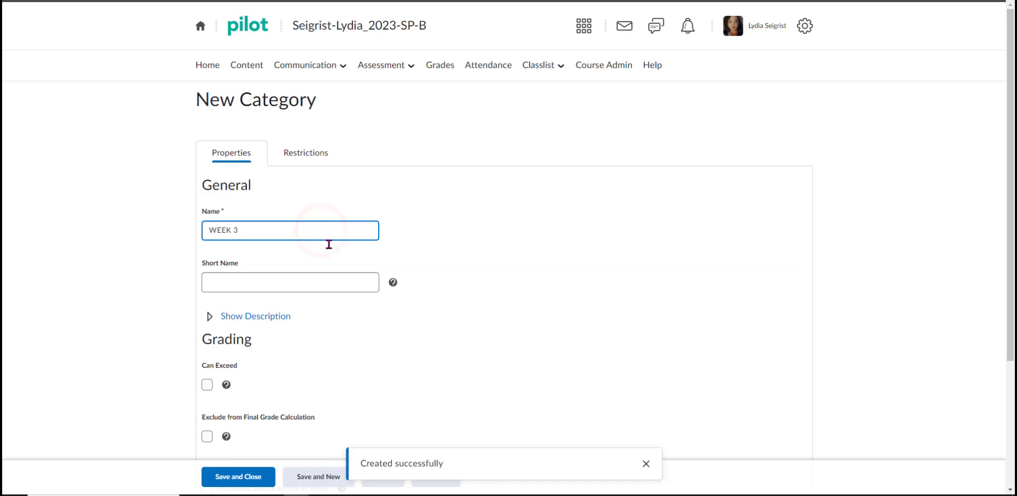
{"action": "left_click", "coordinate": [327, 477]}
Step: Create the grade categories WEEK 4 and WEEK 5, and return to the grade item list
{"action": "left_click", "coordinate": [327, 230]}
{"action": "type", "text": "WEEK 4"}
{"action": "left_click", "coordinate": [319, 478]}
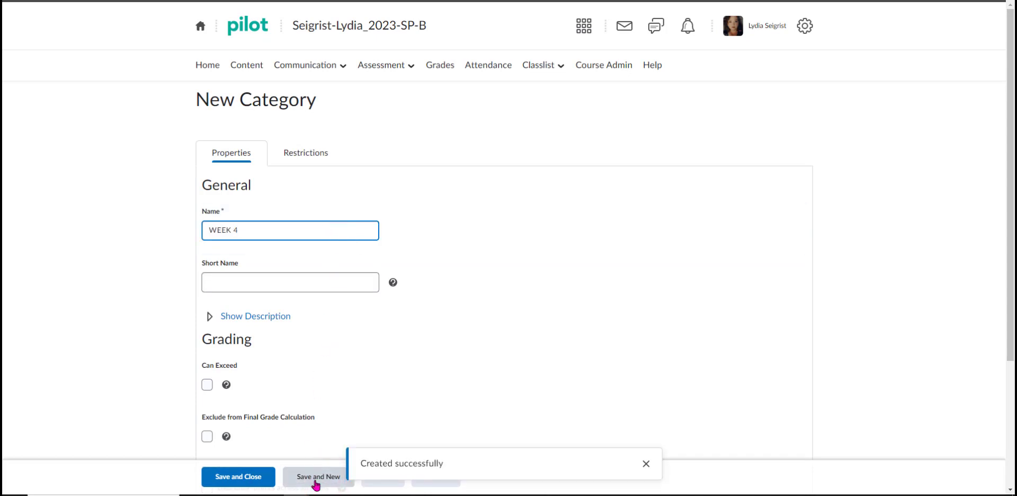
{"action": "left_click", "coordinate": [322, 229]}
{"action": "type", "text": "WEEK"}
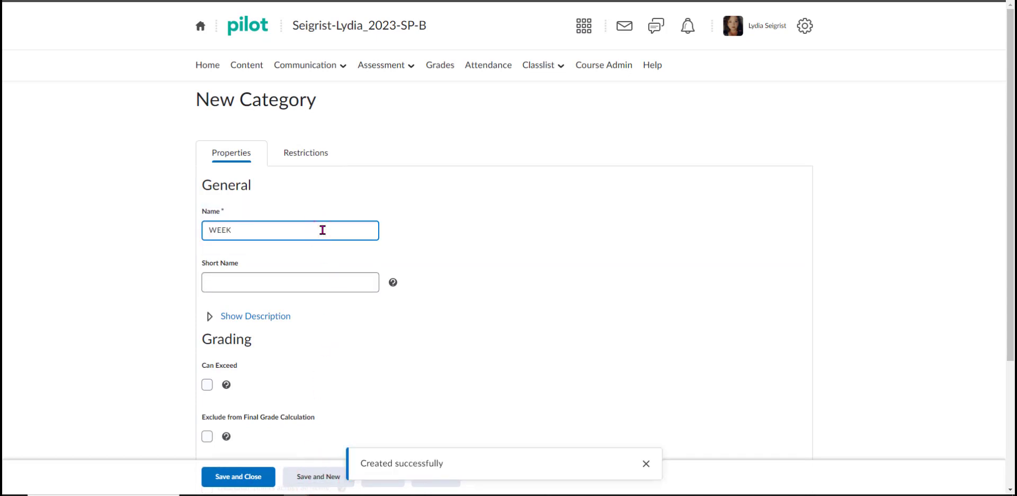
{"action": "type", "text": " 5"}
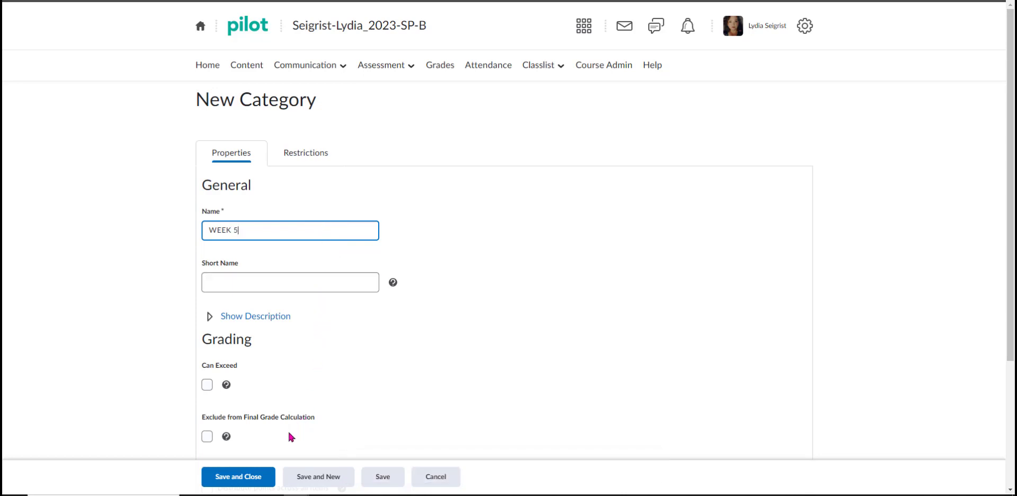
{"action": "left_click", "coordinate": [266, 479]}
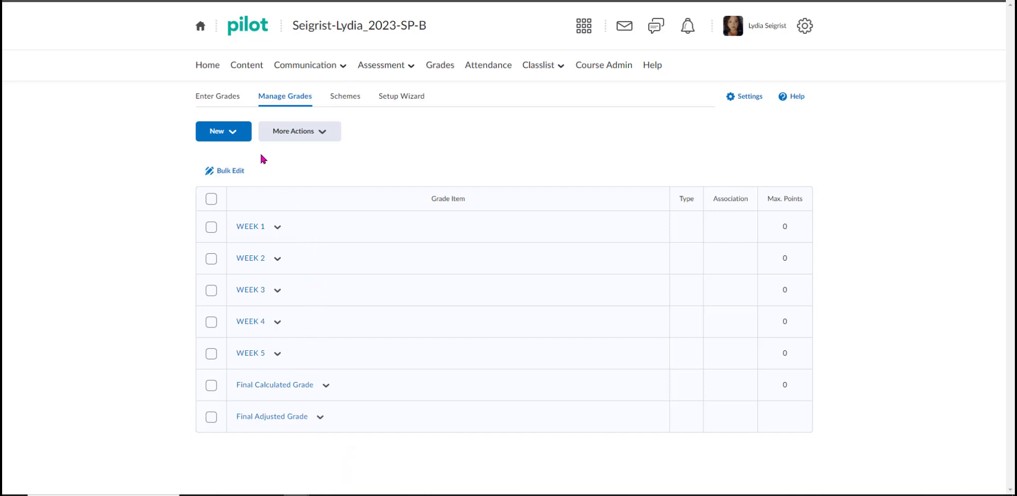
Step: Start a new numeric grade item named WK 1 DISCUSSION GRADE and assign it to the WEEK 1 category
{"action": "left_click", "coordinate": [232, 133]}
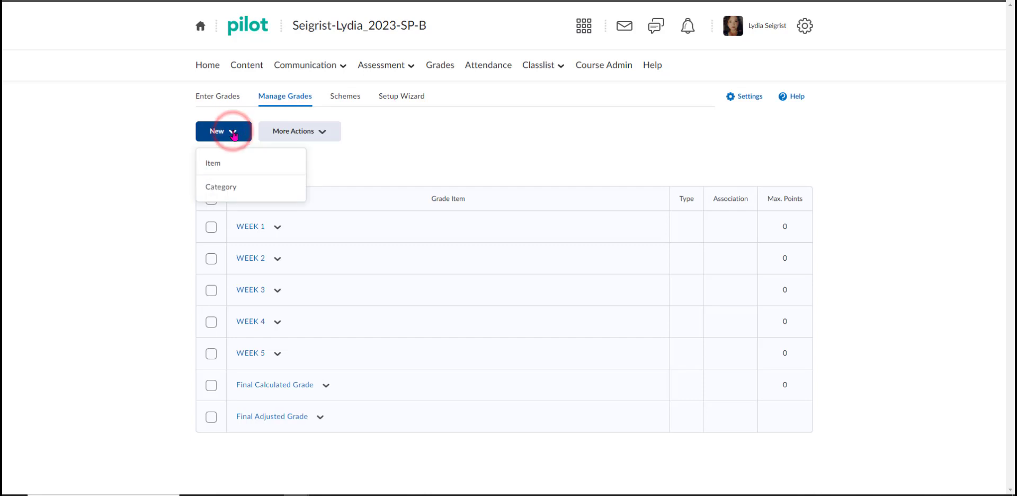
{"action": "left_click", "coordinate": [282, 165]}
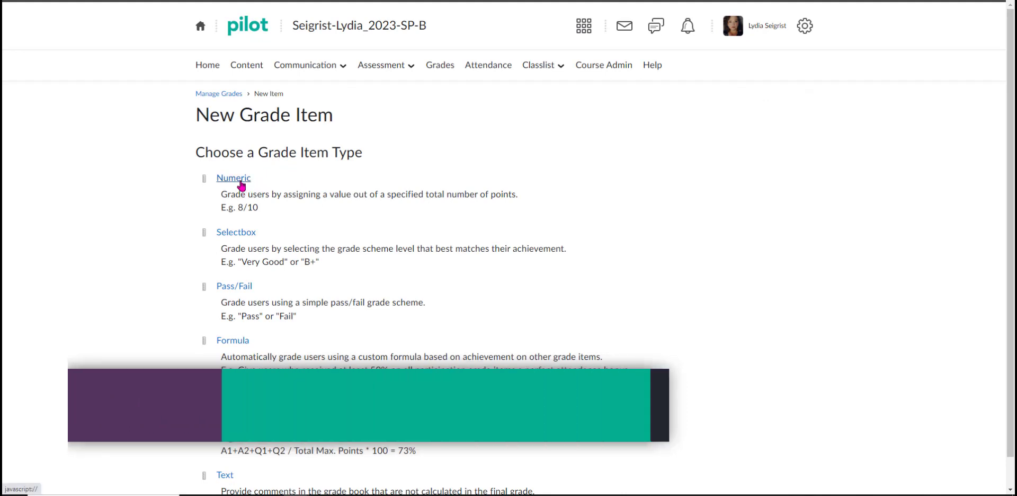
{"action": "left_click", "coordinate": [240, 181]}
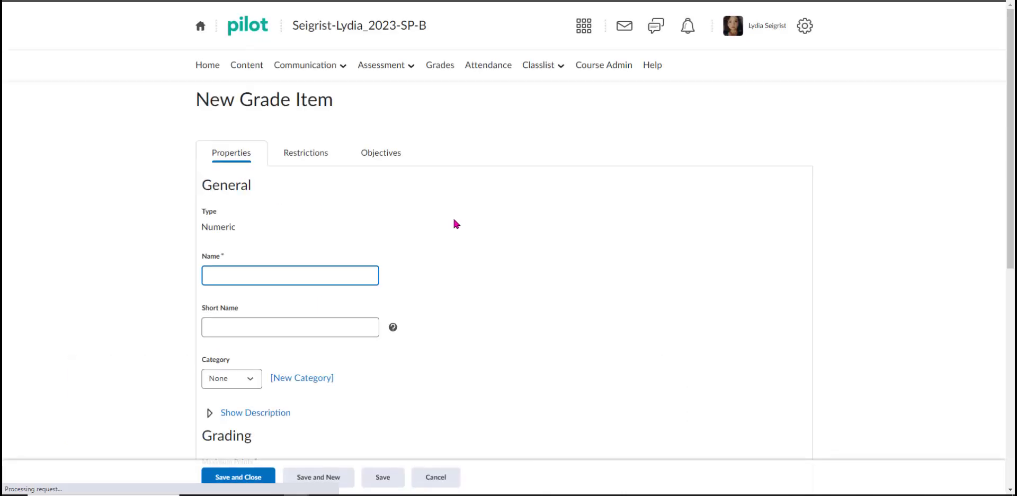
{"action": "scroll", "coordinate": [485, 219], "scroll_direction": "down", "scroll_amount": 3}
{"action": "left_click", "coordinate": [330, 121]}
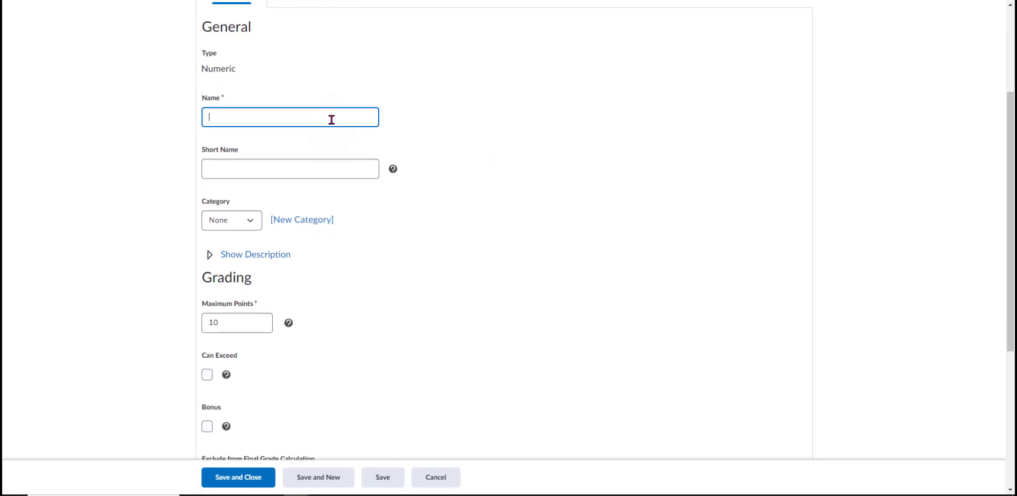
{"action": "type", "text": "WK 1 DISCUSSION GRADE"}
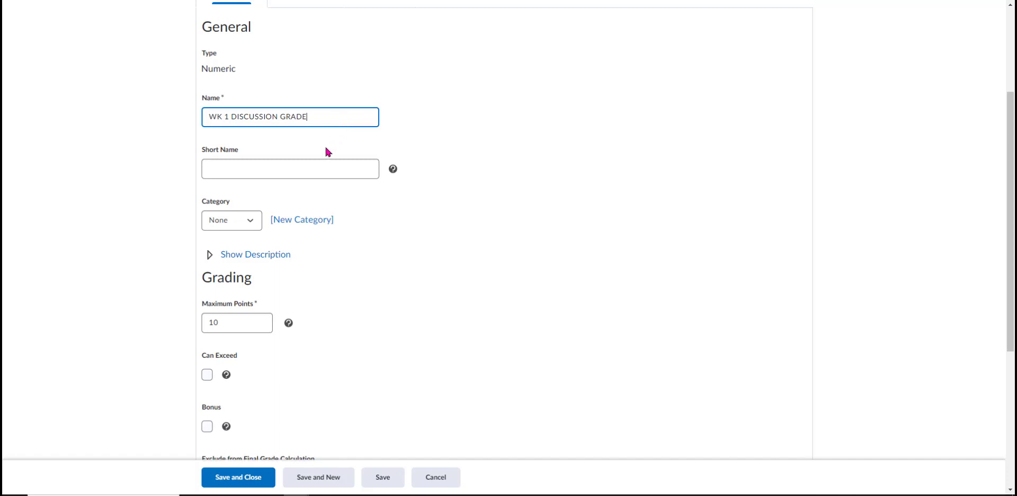
{"action": "left_click", "coordinate": [250, 221]}
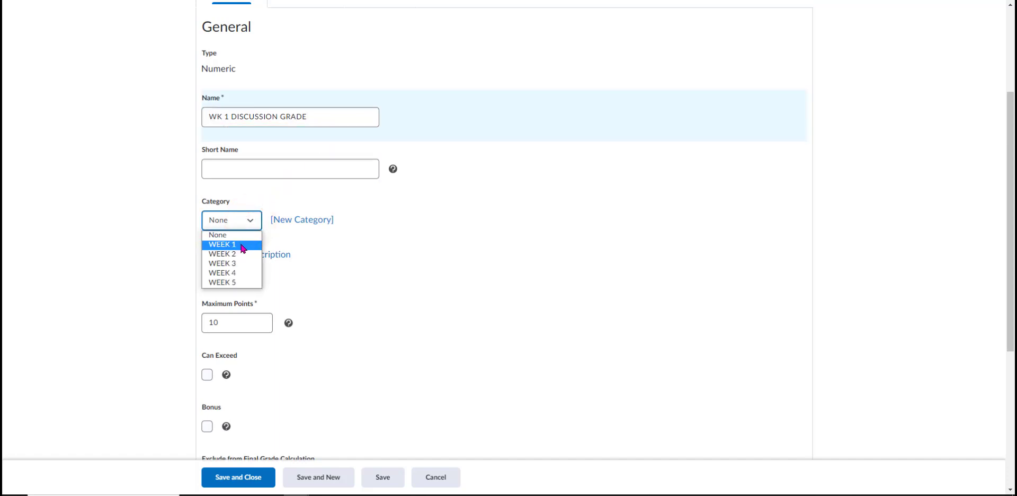
{"action": "left_click", "coordinate": [241, 245]}
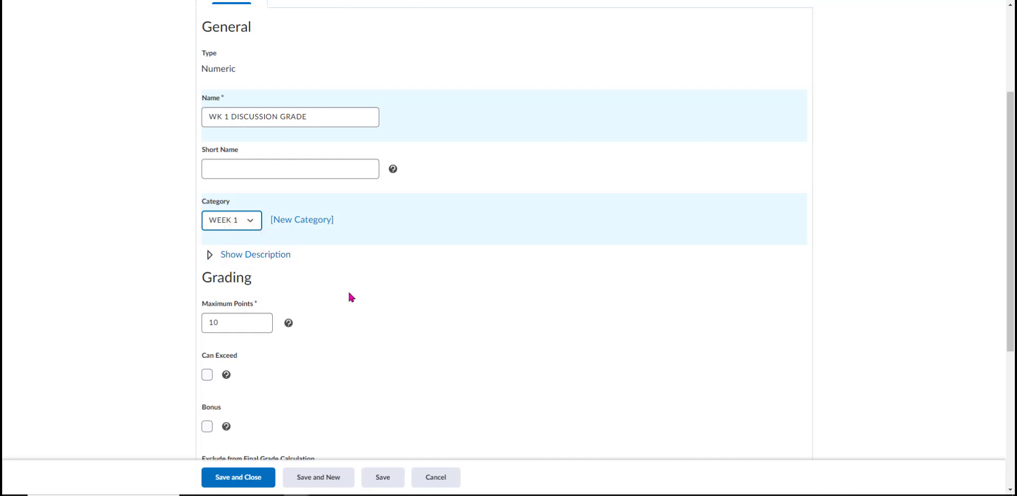
Step: Set the week 1 discussion item's maximum points to 5 and save it, continuing to another new grade item
{"action": "scroll", "coordinate": [350, 294], "scroll_direction": "down", "scroll_amount": 1}
{"action": "scroll", "coordinate": [348, 290], "scroll_direction": "down", "scroll_amount": 2}
{"action": "left_click", "coordinate": [237, 166]}
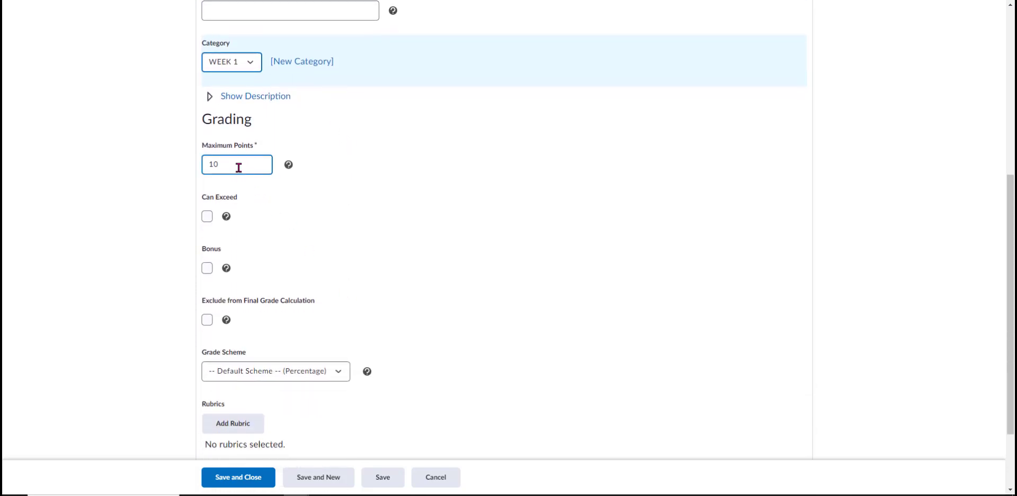
{"action": "left_click", "coordinate": [233, 167]}
{"action": "key", "text": "BackSpace"}
{"action": "key", "text": "BackSpace"}
{"action": "scroll", "coordinate": [350, 278], "scroll_direction": "down", "scroll_amount": 1}
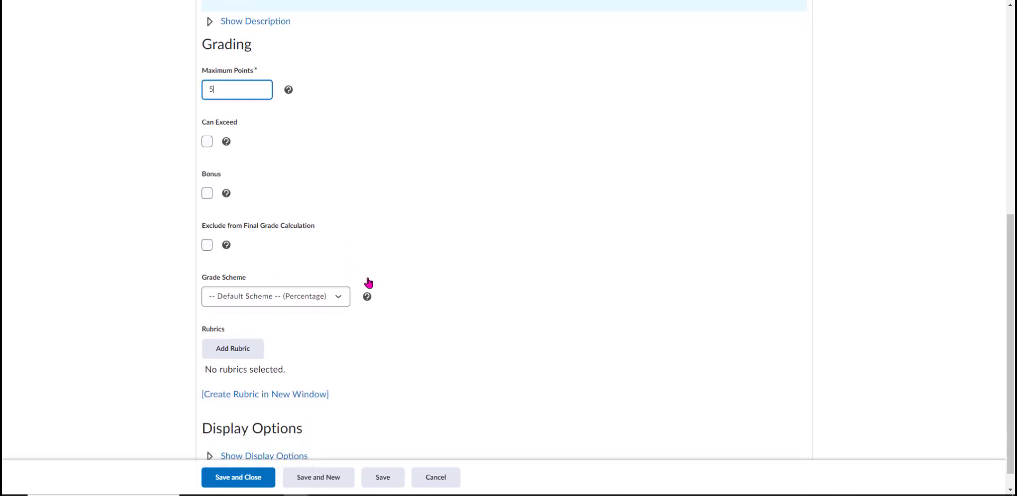
{"action": "scroll", "coordinate": [371, 281], "scroll_direction": "down", "scroll_amount": 1}
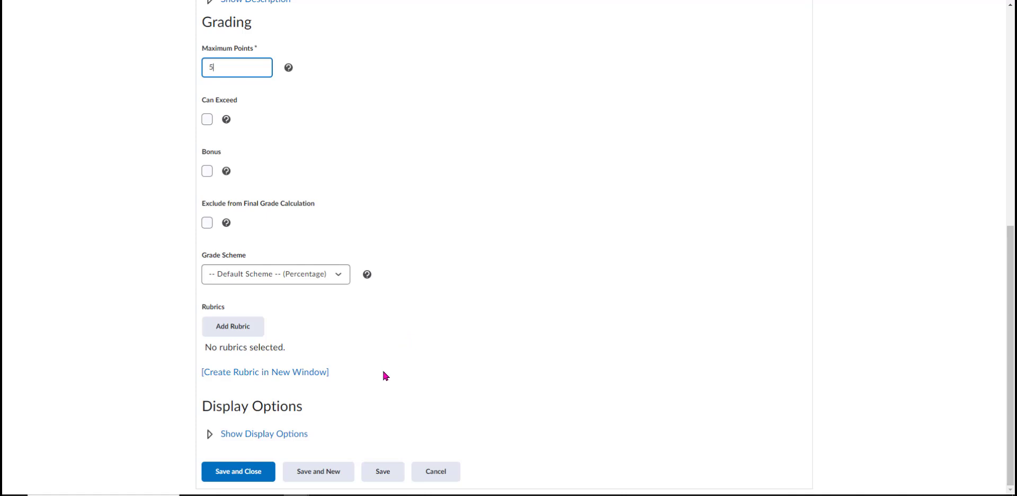
{"action": "left_click", "coordinate": [313, 473]}
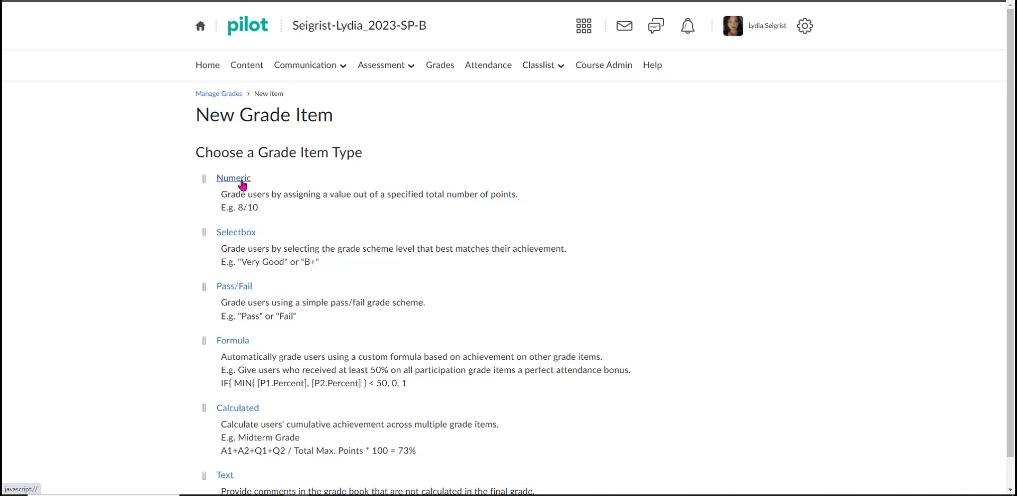
Step: Create a numeric grade item named WK2 DISCUSSION GRADE in category WEEK 2 with 5 maximum points, continuing to another new item
{"action": "left_click", "coordinate": [234, 178]}
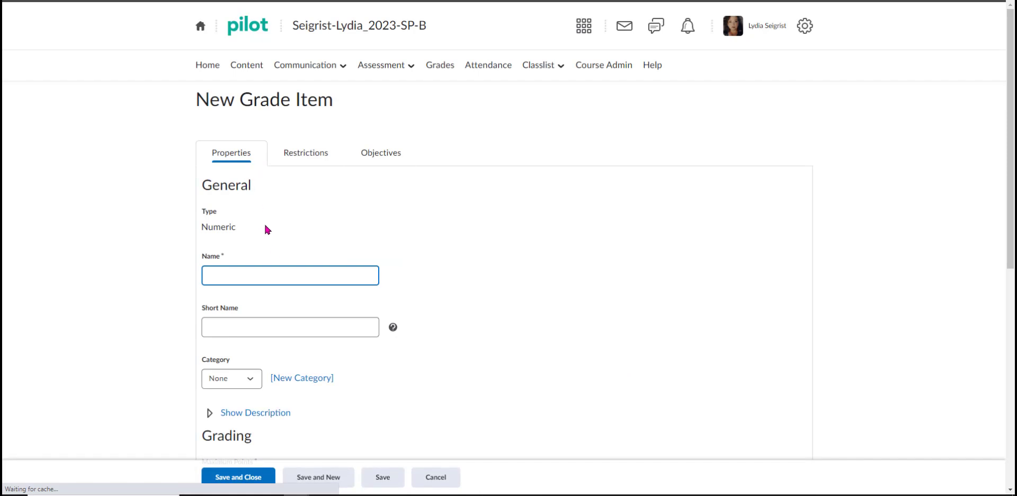
{"action": "left_click", "coordinate": [281, 271]}
{"action": "type", "text": "WK2 D"}
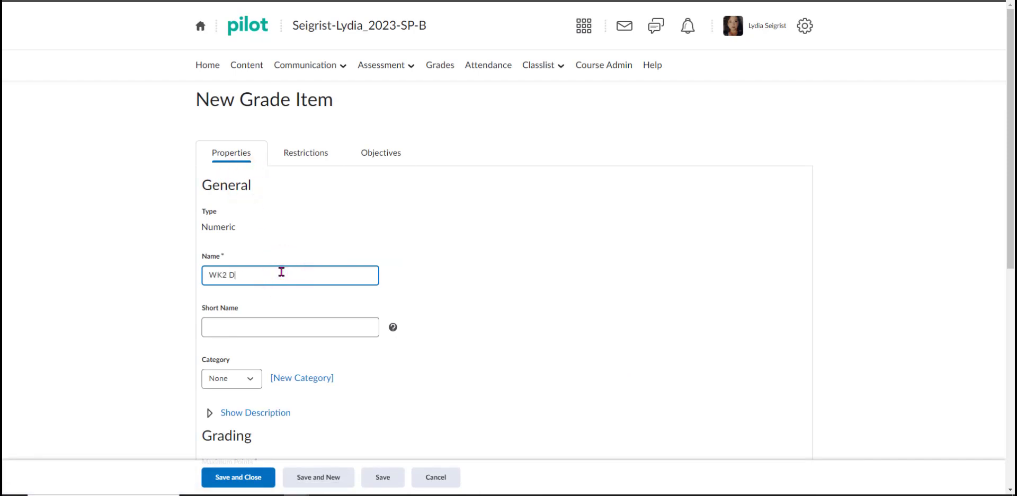
{"action": "type", "text": "ISCUSSION GRADE"}
{"action": "scroll", "coordinate": [315, 382], "scroll_direction": "down", "scroll_amount": 3}
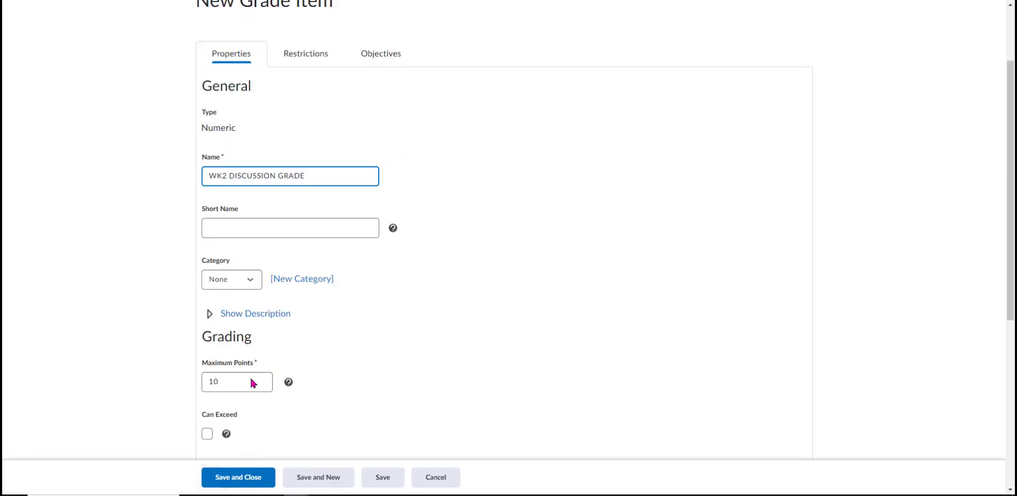
{"action": "left_click", "coordinate": [249, 219]}
{"action": "left_click", "coordinate": [239, 253]}
{"action": "double_click", "coordinate": [225, 321]}
{"action": "type", "text": "5"}
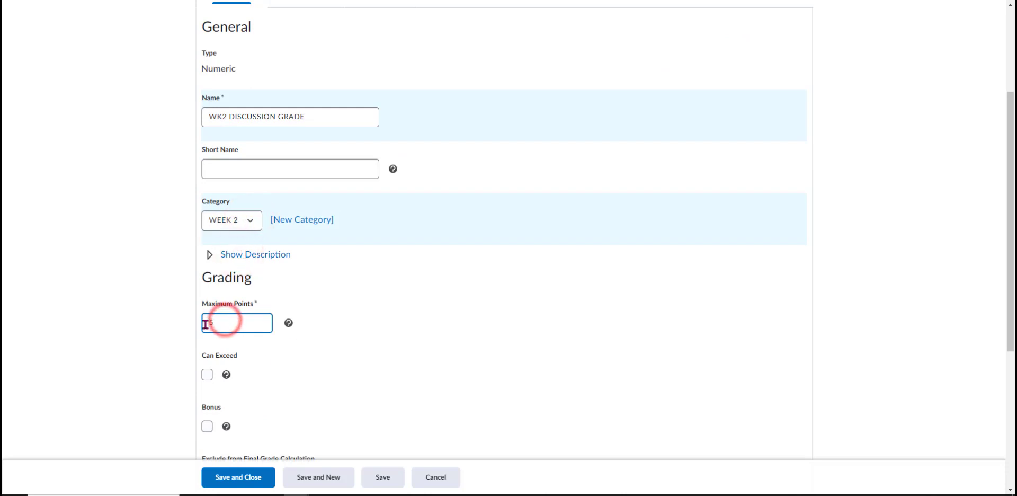
{"action": "scroll", "coordinate": [350, 376], "scroll_direction": "down", "scroll_amount": 5}
{"action": "left_click", "coordinate": [334, 475]}
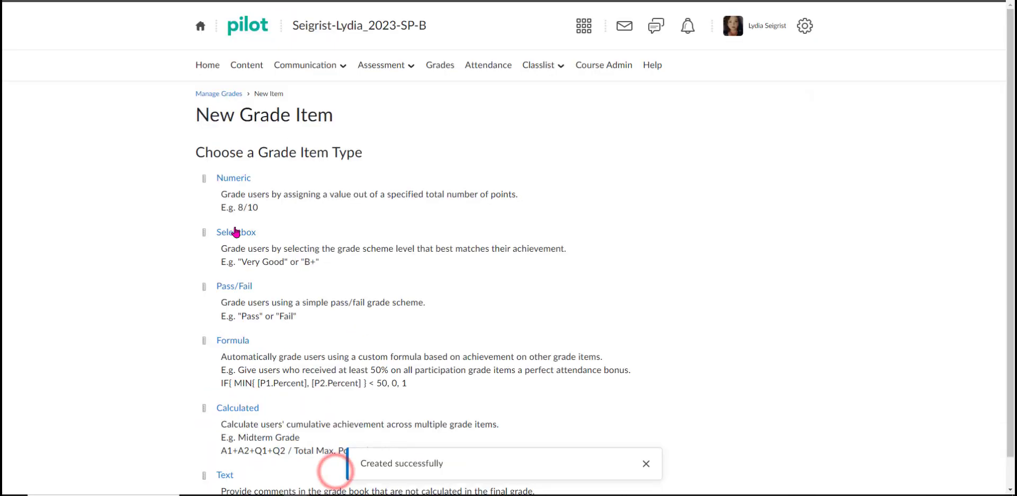
Step: Create a numeric grade item named WK 3 DISCUSSION GRADE in category WEEK 3 with 5 maximum points, continuing to another new item
{"action": "left_click", "coordinate": [234, 176]}
{"action": "left_click", "coordinate": [261, 274]}
{"action": "type", "text": "WK 3"}
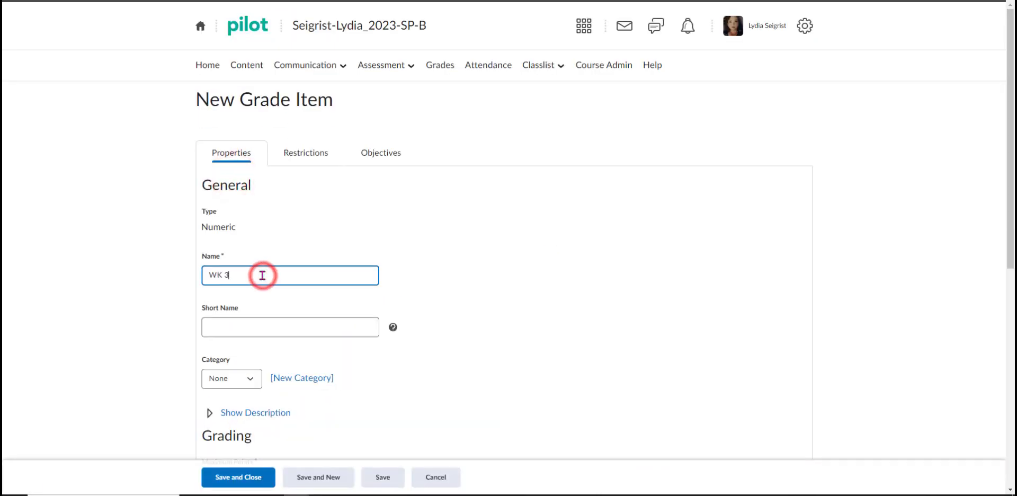
{"action": "type", "text": " DISCUSSION GRADE"}
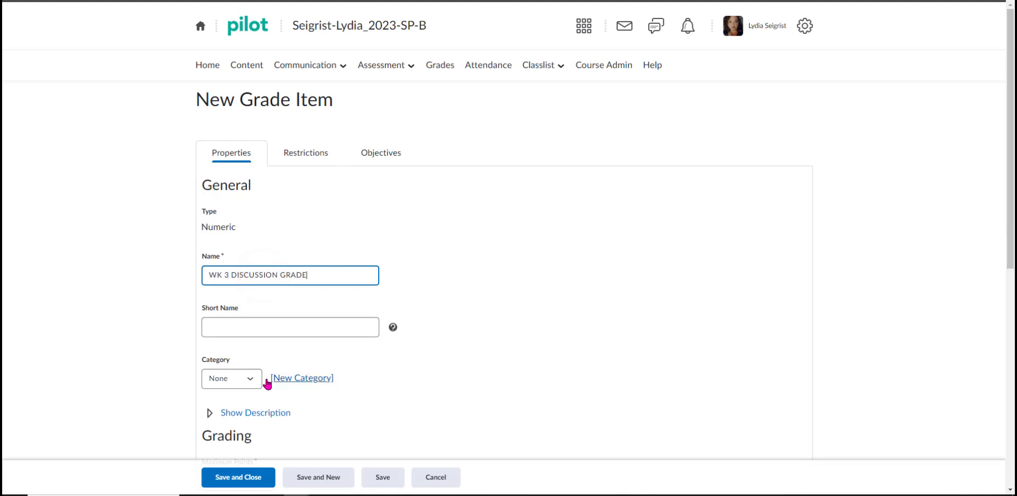
{"action": "left_click", "coordinate": [248, 378]}
{"action": "left_click", "coordinate": [234, 421]}
{"action": "scroll", "coordinate": [379, 415], "scroll_direction": "down", "scroll_amount": 1}
{"action": "scroll", "coordinate": [379, 416], "scroll_direction": "down", "scroll_amount": 4}
{"action": "double_click", "coordinate": [242, 220]}
{"action": "type", "text": "5"}
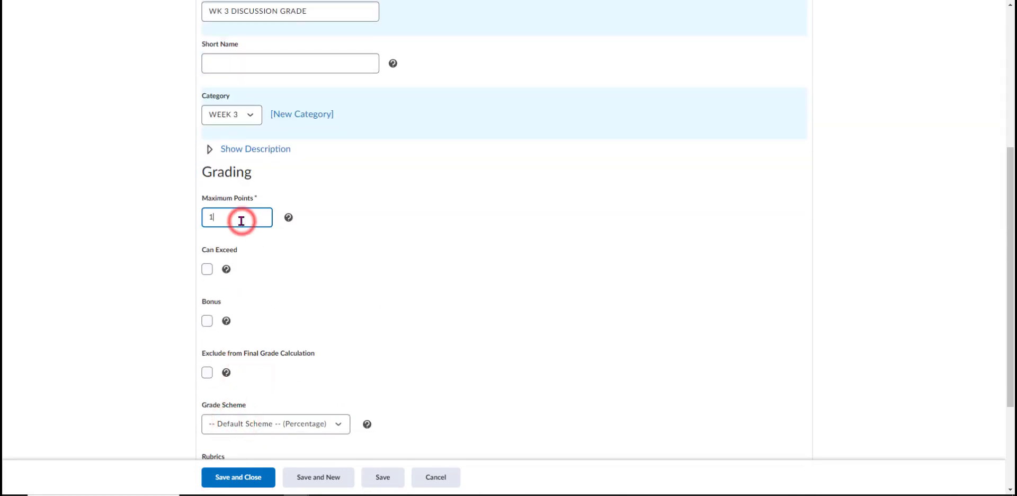
{"action": "scroll", "coordinate": [272, 279], "scroll_direction": "down", "scroll_amount": 3}
{"action": "left_click", "coordinate": [317, 474]}
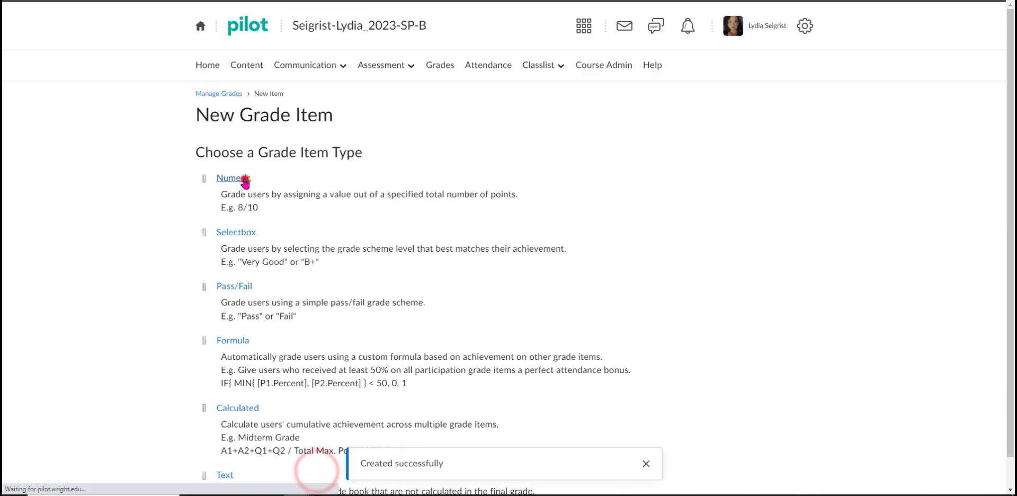
Step: Create a numeric grade item named WK 4 DISCUSSION GRADE in category WEEK 4 with 5 maximum points, continuing to another new item
{"action": "left_click", "coordinate": [245, 179]}
{"action": "left_click", "coordinate": [257, 274]}
{"action": "type", "text": "WK 4"}
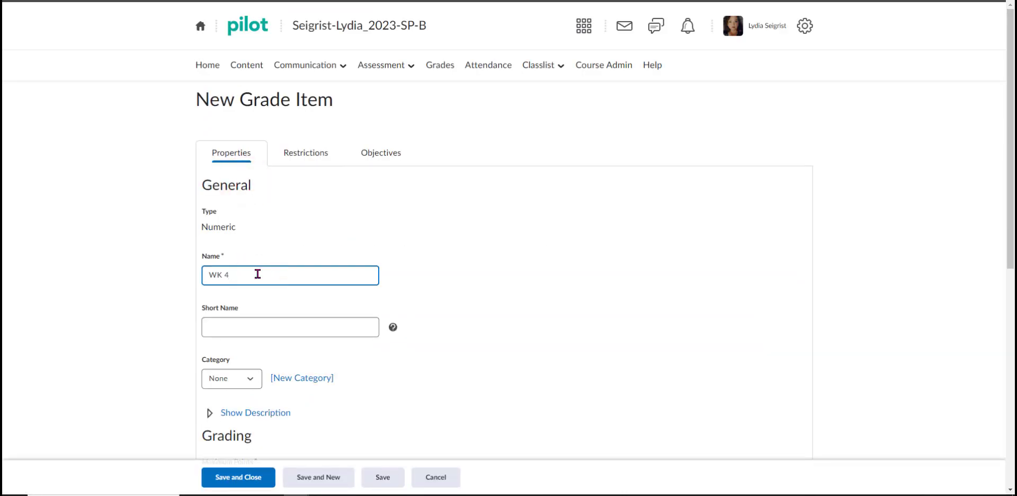
{"action": "type", "text": " DISCUSSION GRADE"}
{"action": "scroll", "coordinate": [279, 240], "scroll_direction": "down", "scroll_amount": 4}
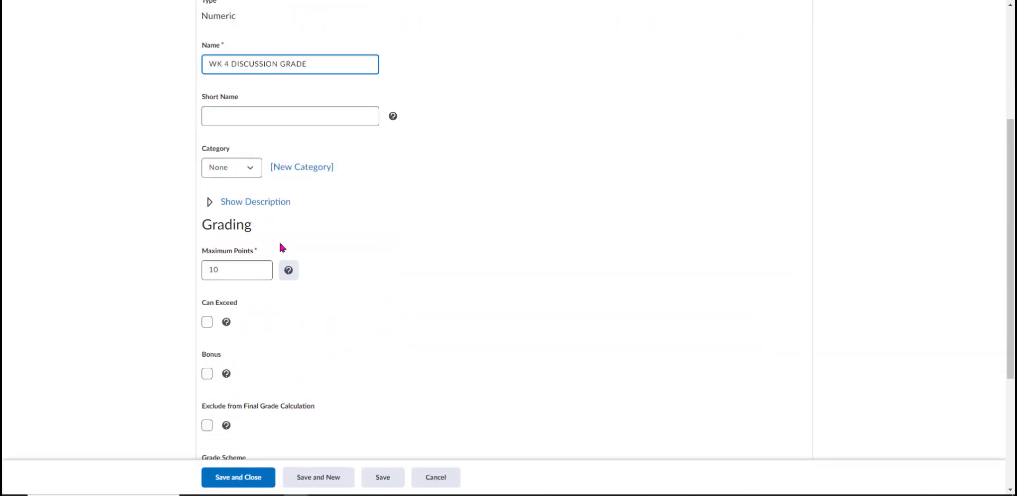
{"action": "left_click", "coordinate": [249, 169]}
{"action": "left_click", "coordinate": [240, 223]}
{"action": "double_click", "coordinate": [229, 271]}
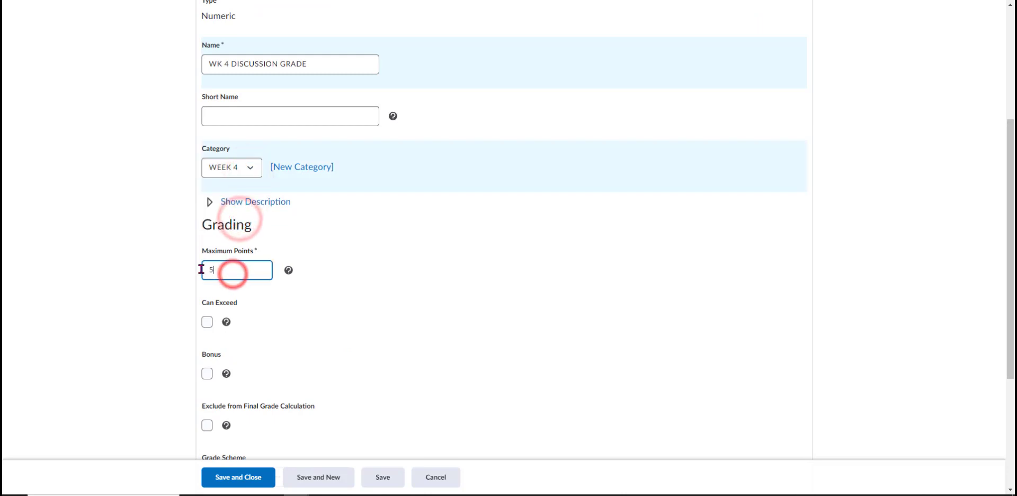
{"action": "type", "text": "5"}
{"action": "left_click", "coordinate": [310, 474]}
Step: Start a new numeric grade item named WK 5 DISCUSSION GRADE and assign it to the WEEK 5 category
{"action": "left_click", "coordinate": [233, 179]}
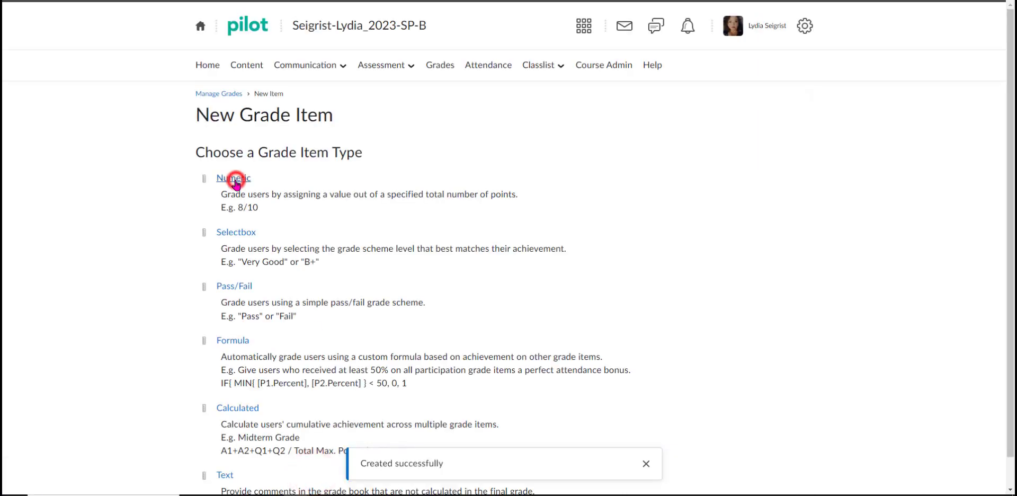
{"action": "left_click", "coordinate": [283, 277]}
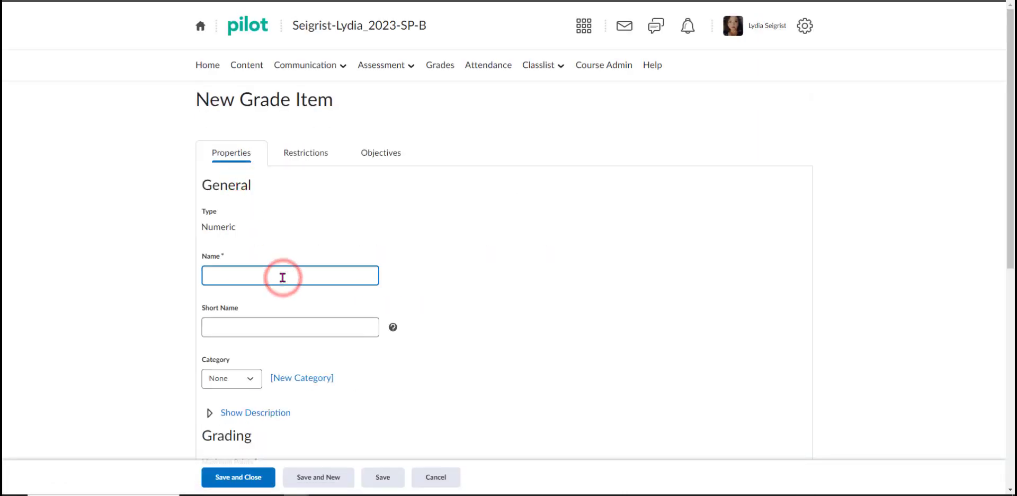
{"action": "type", "text": "WK"}
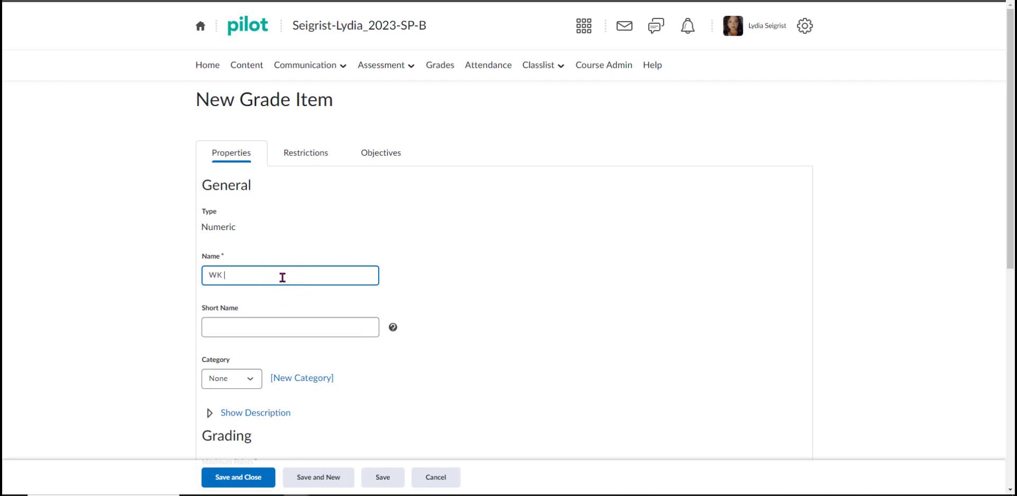
{"action": "type", "text": " 5 DISCUSSION"}
{"action": "type", "text": " 5"}
{"action": "type", "text": "R"}
{"action": "type", "text": "ADE"}
{"action": "scroll", "coordinate": [445, 338], "scroll_direction": "down", "scroll_amount": 2}
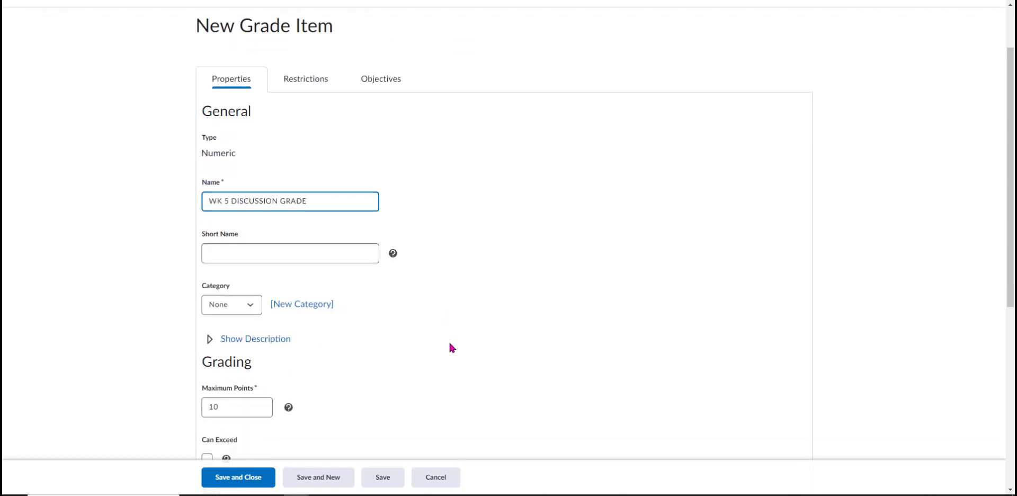
{"action": "left_click", "coordinate": [251, 274]}
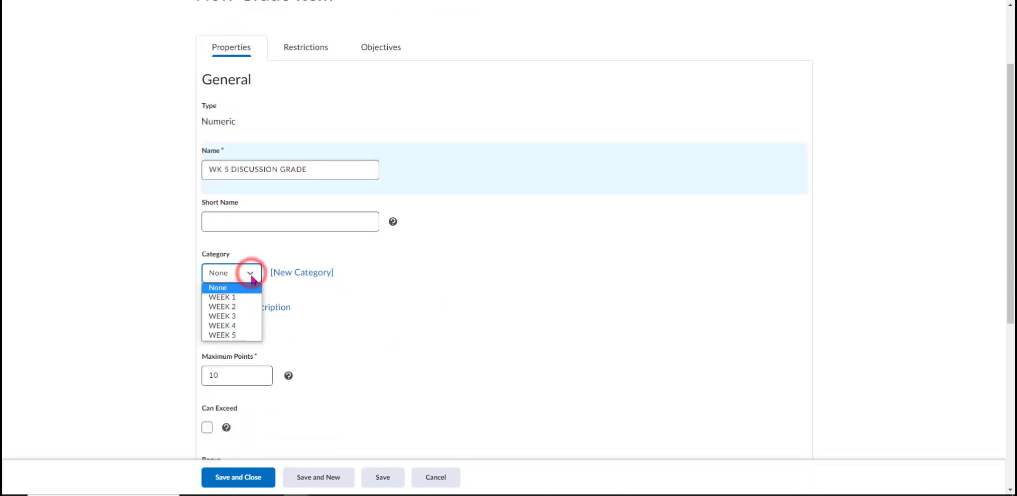
{"action": "left_click", "coordinate": [254, 334]}
Step: Set the week 5 discussion item's maximum points to 5 and save it, returning to the grade item list
{"action": "scroll", "coordinate": [357, 379], "scroll_direction": "down", "scroll_amount": 3}
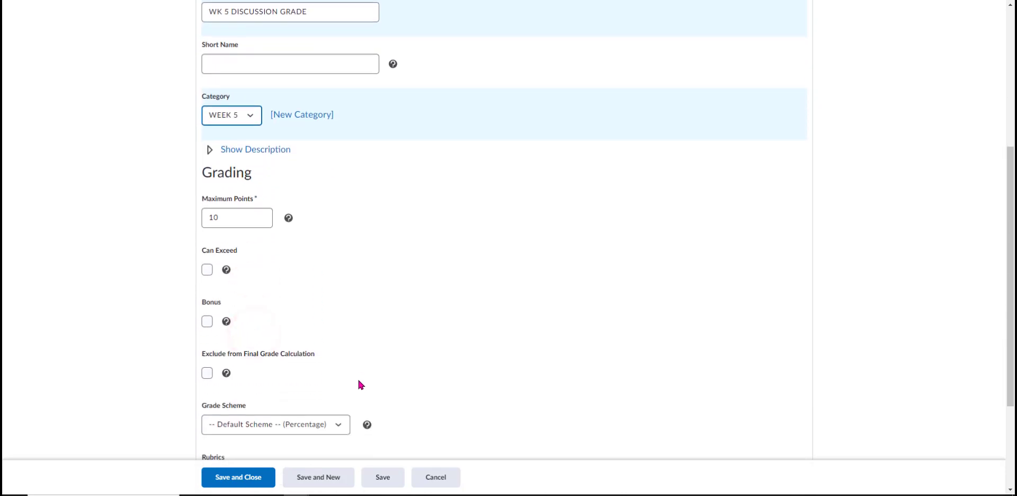
{"action": "left_click_drag", "start_coordinate": [236, 218], "coordinate": [207, 216]}
{"action": "key", "text": "BackSpace"}
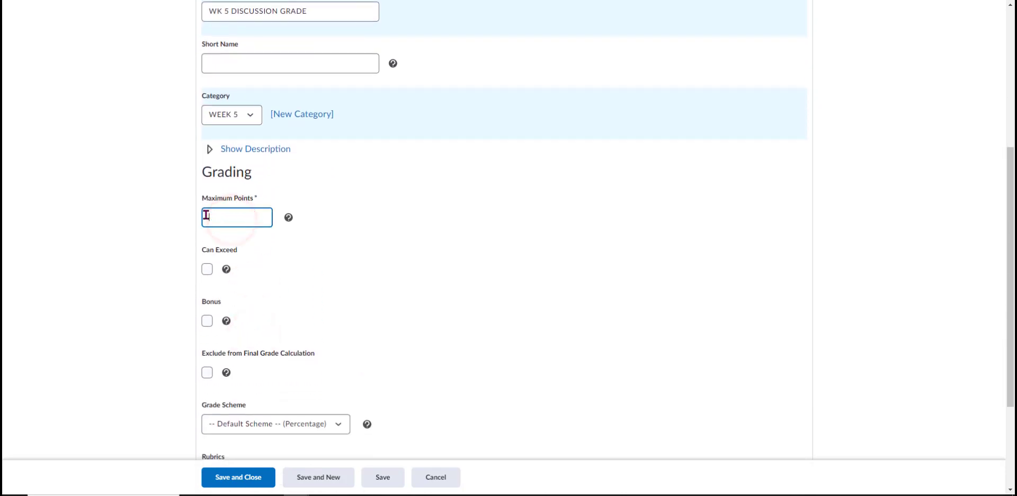
{"action": "scroll", "coordinate": [280, 389], "scroll_direction": "down", "scroll_amount": 2}
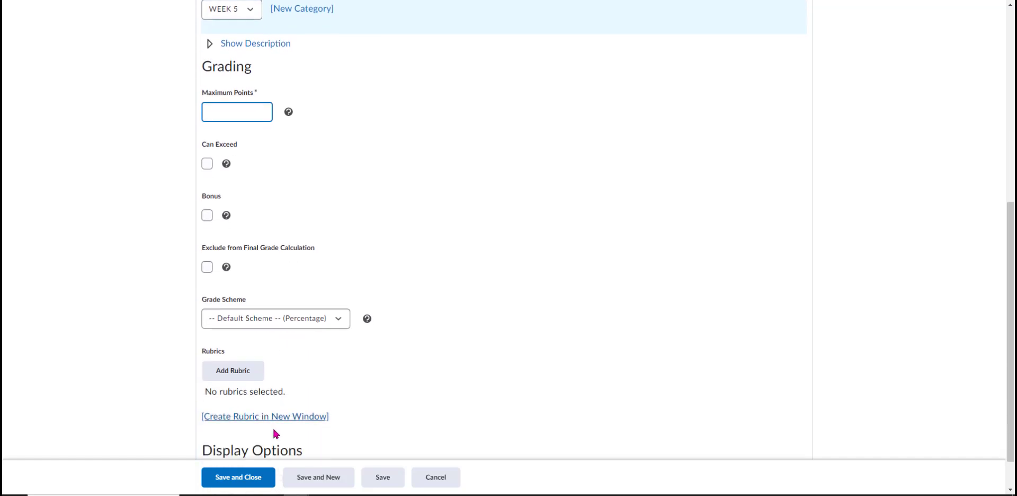
{"action": "left_click", "coordinate": [266, 479]}
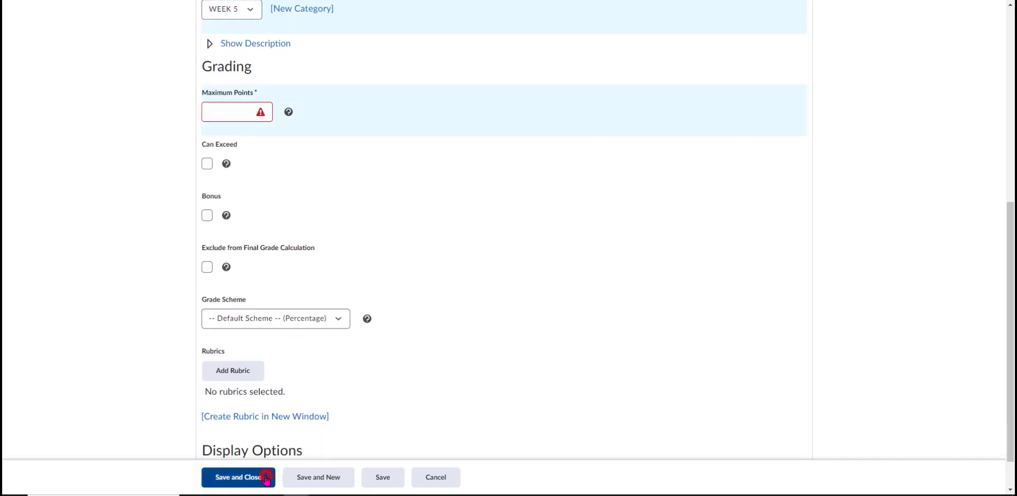
{"action": "scroll", "coordinate": [471, 315], "scroll_direction": "down", "scroll_amount": 5}
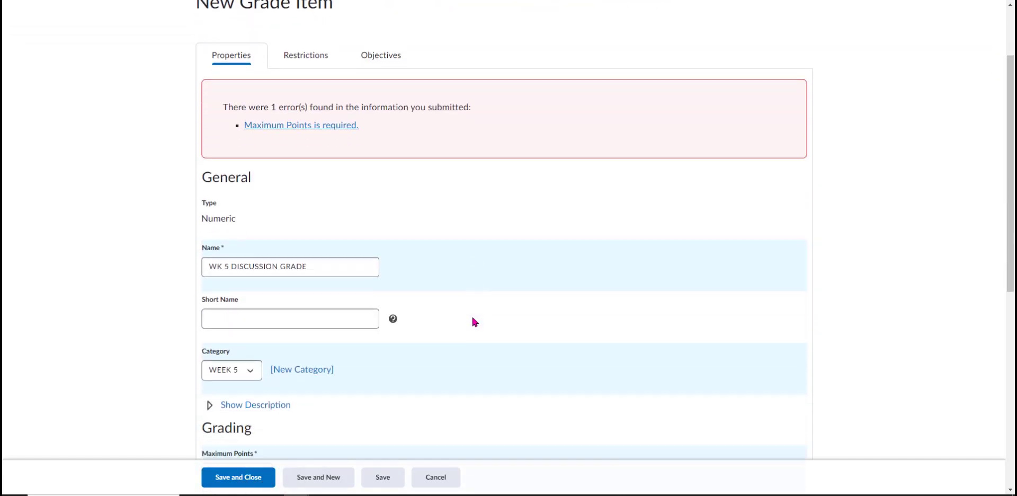
{"action": "left_click", "coordinate": [222, 253]}
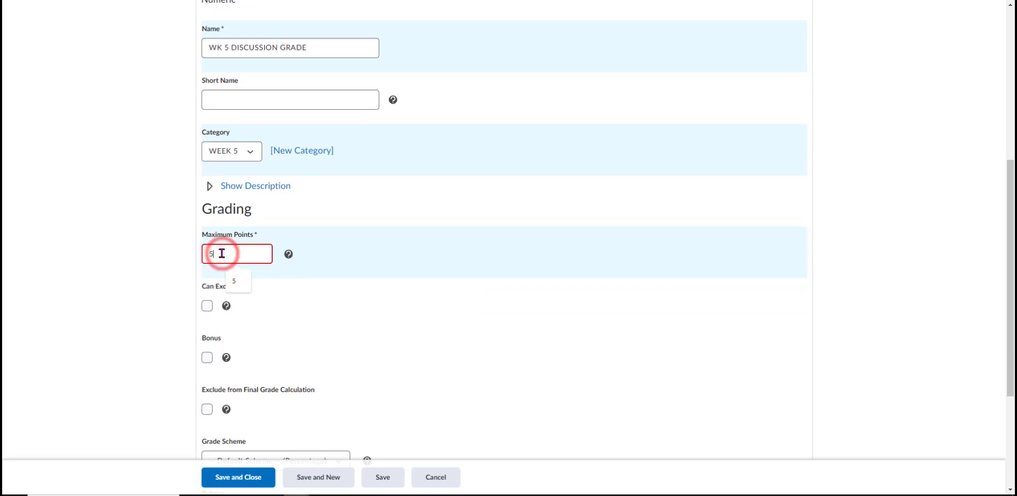
{"action": "type", "text": "5"}
{"action": "scroll", "coordinate": [264, 301], "scroll_direction": "down", "scroll_amount": 3}
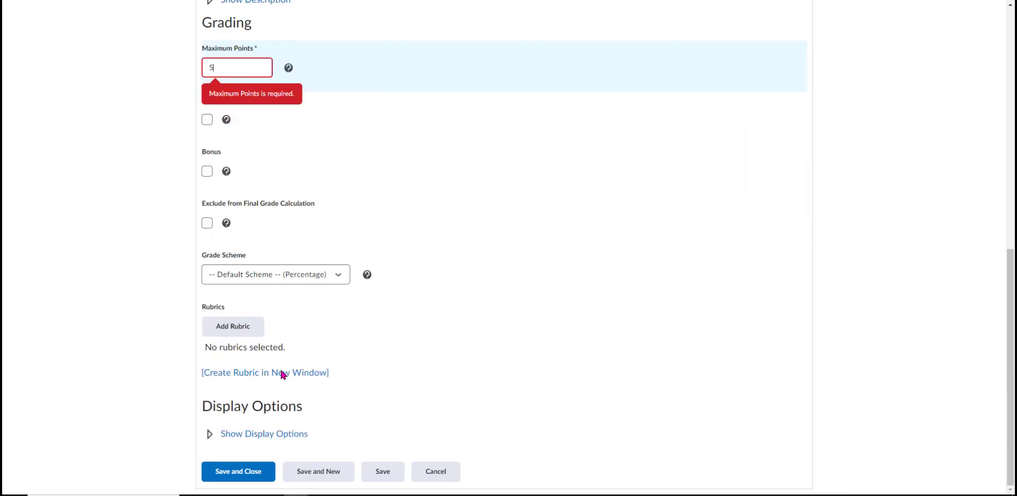
{"action": "left_click", "coordinate": [263, 472]}
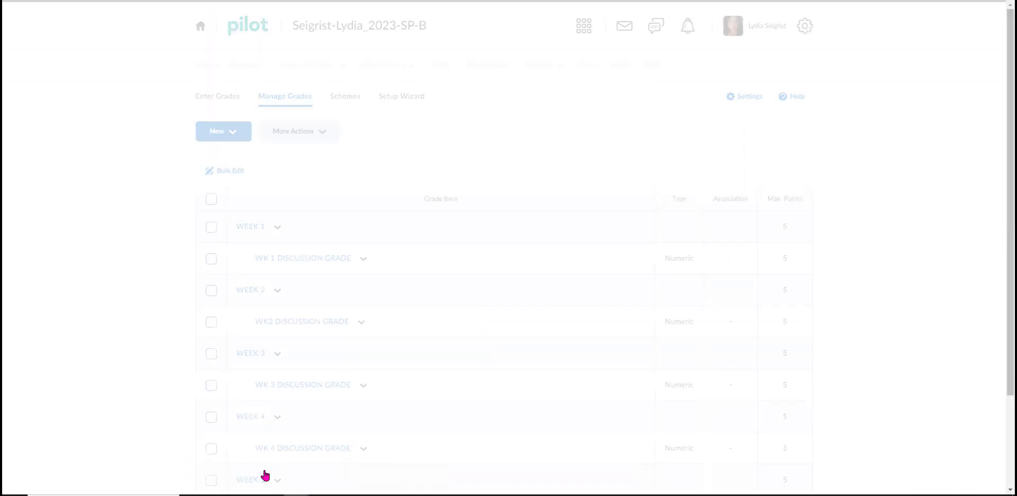
{"action": "scroll", "coordinate": [145, 321], "scroll_direction": "down", "scroll_amount": 2}
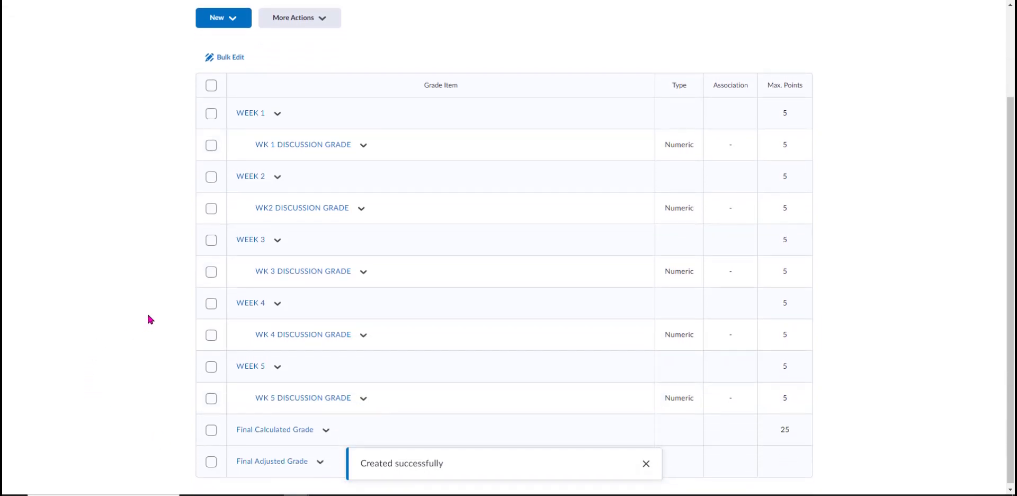